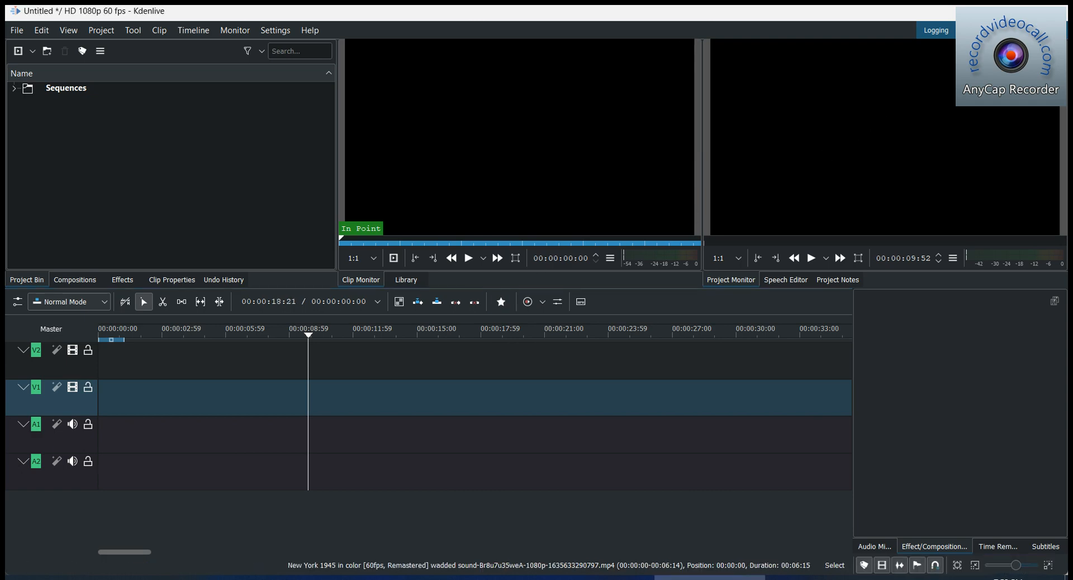
- Look through the available workspace layouts and return to the editing layout
{"action": "left_click", "coordinate": [936, 31]}
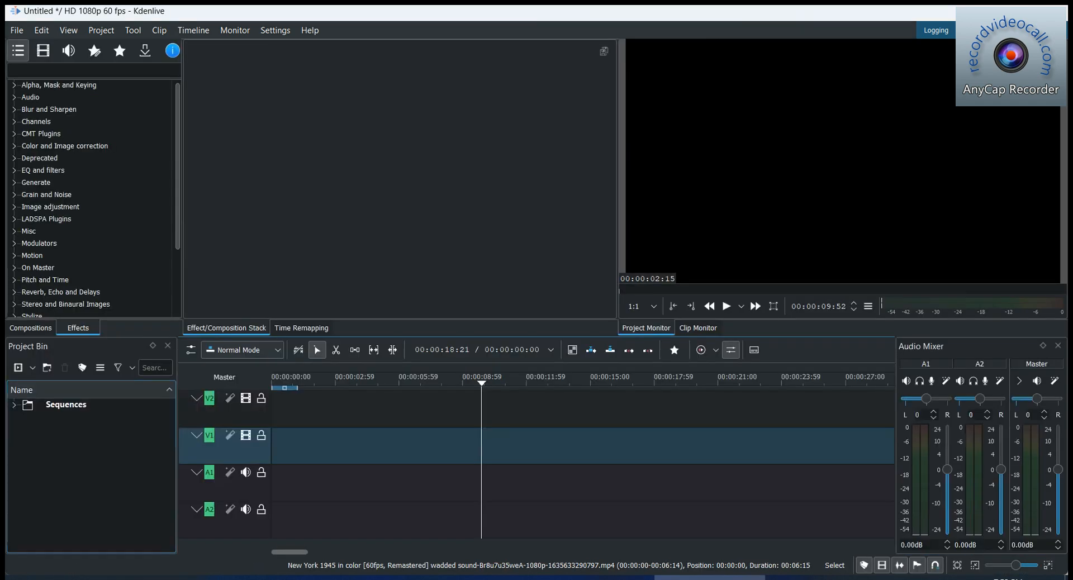
{"action": "left_click", "coordinate": [937, 32]}
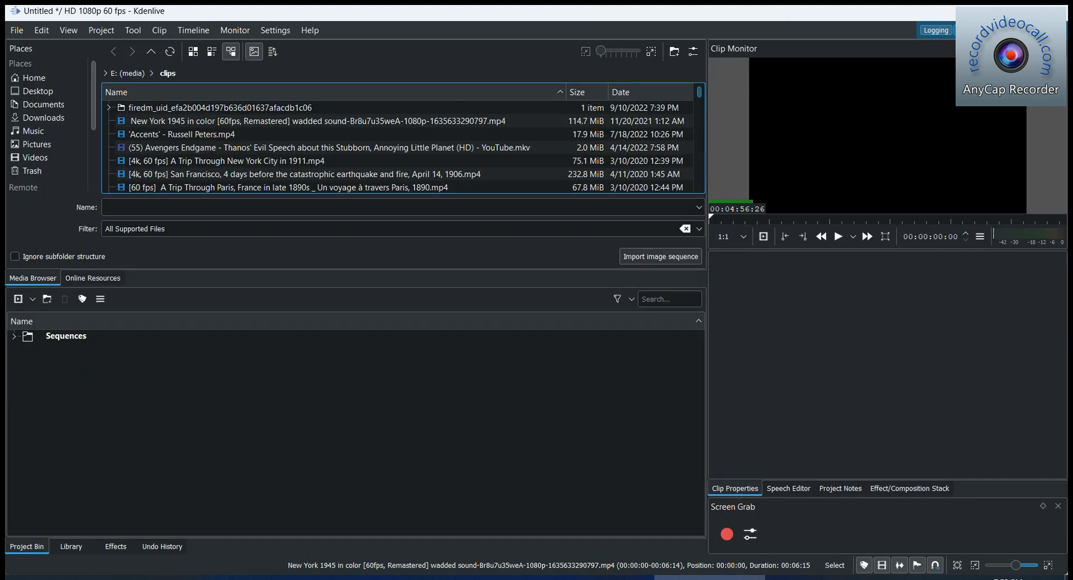
{"action": "left_click", "coordinate": [969, 30]}
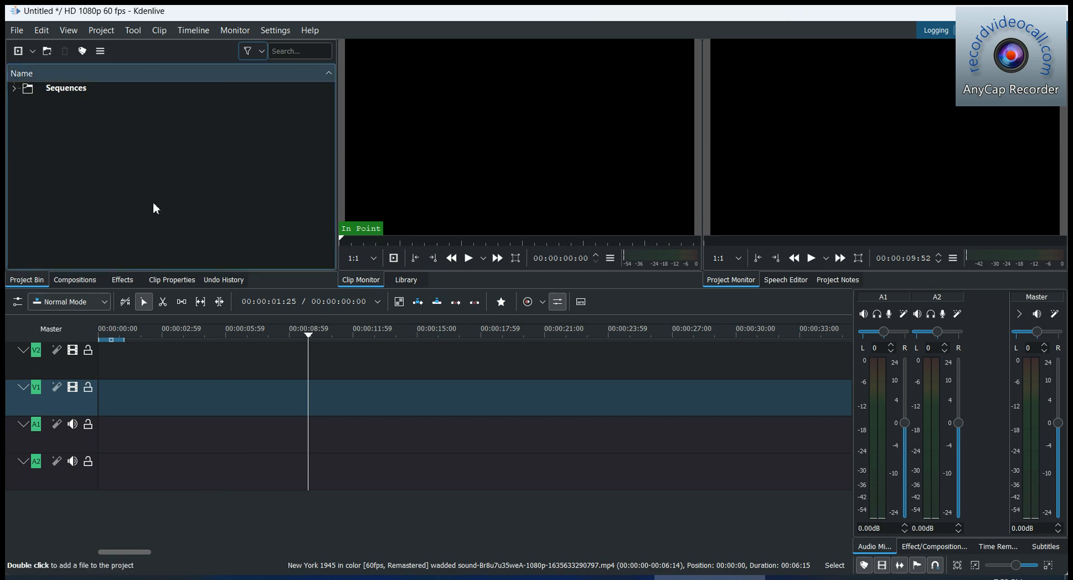
- Add the "[60 fps] A Trip Through Paris" video to the project bin, declining the switch to the clip's HD 720p 30 fps profile
{"action": "right_click", "coordinate": [152, 162]}
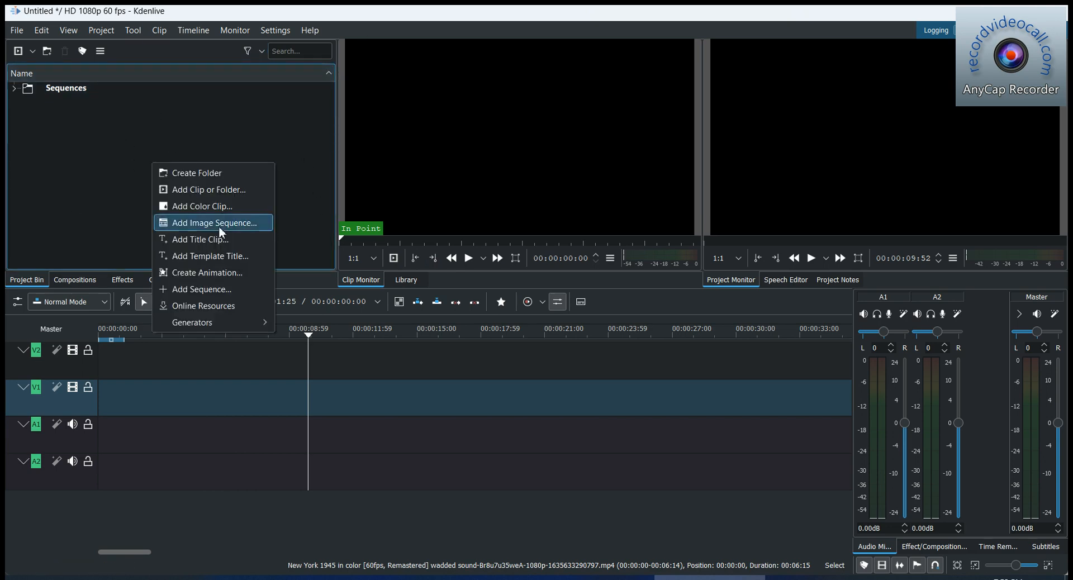
{"action": "left_click", "coordinate": [226, 192]}
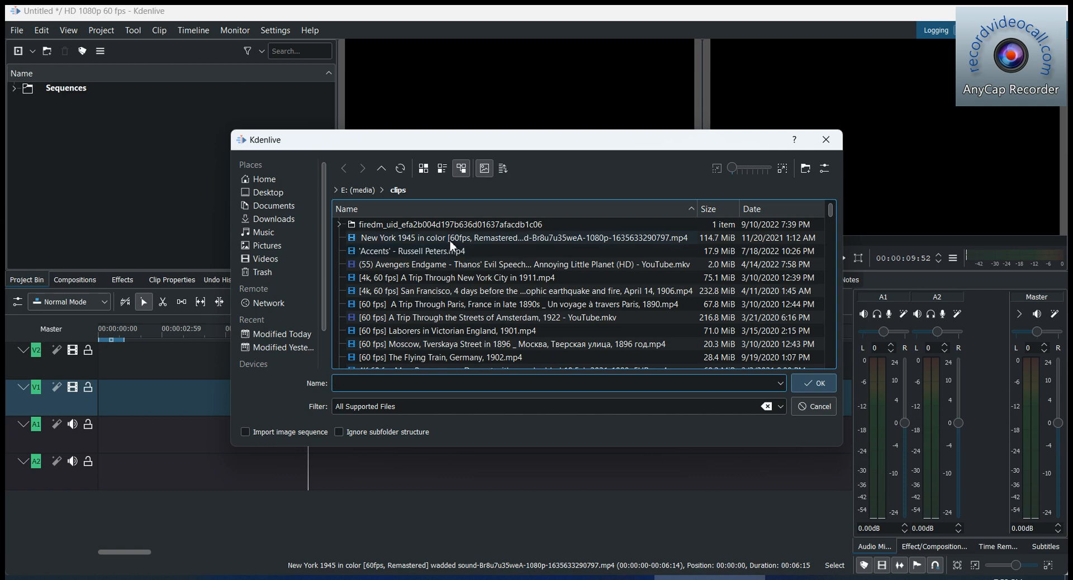
{"action": "left_click", "coordinate": [451, 242]}
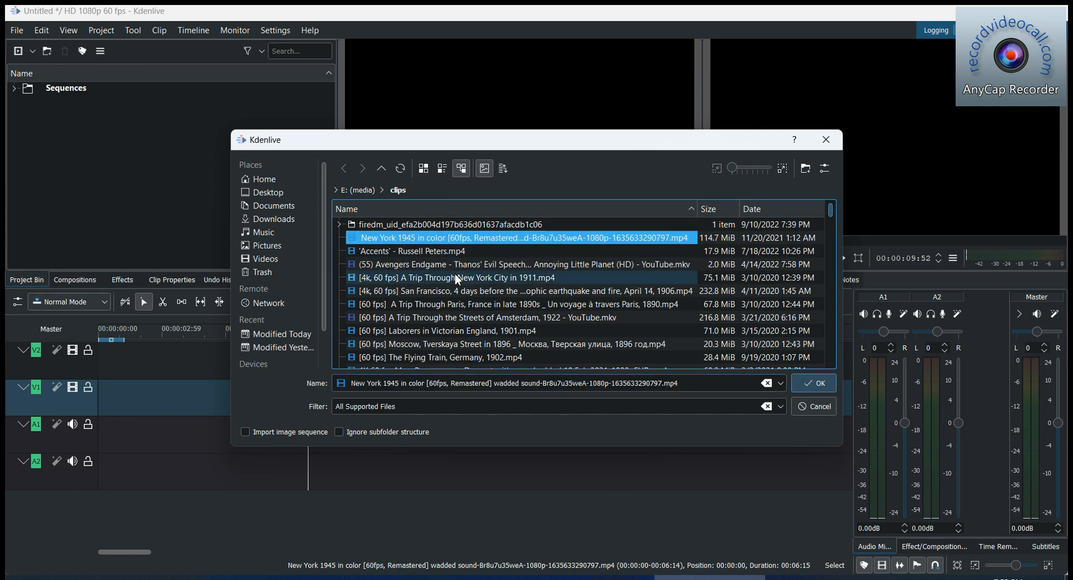
{"action": "double_click", "coordinate": [450, 304]}
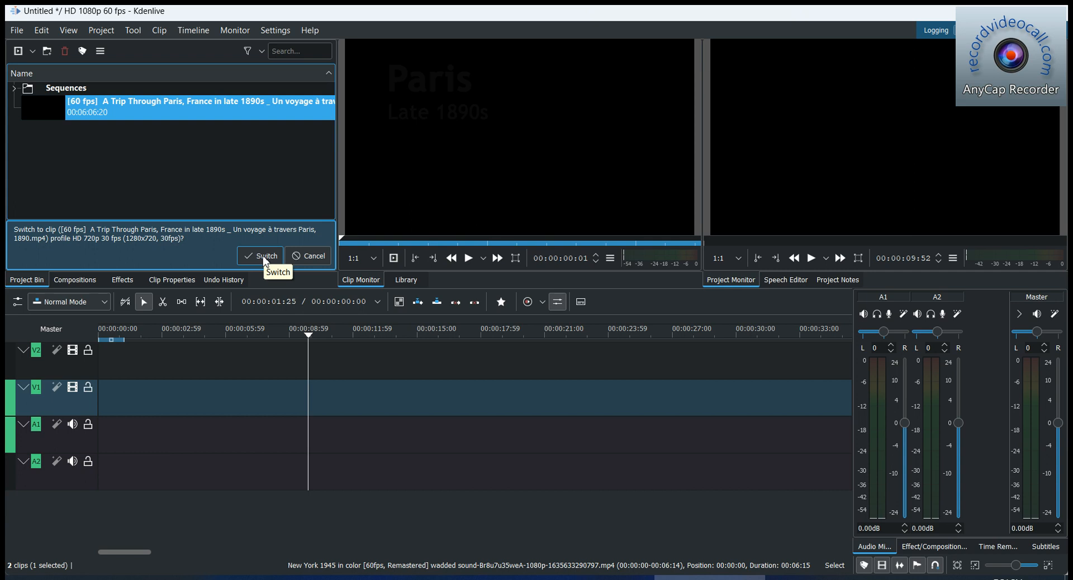
{"action": "left_click", "coordinate": [306, 256]}
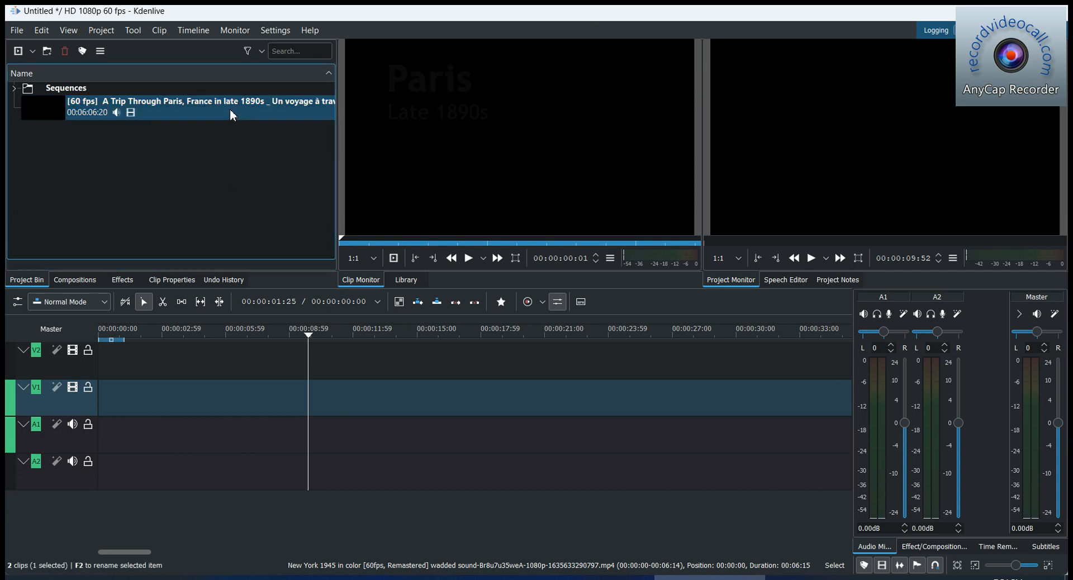
- Place the Paris clip at the start of track V1 and cut it at 00:00:08:20
{"action": "left_click", "coordinate": [169, 110]}
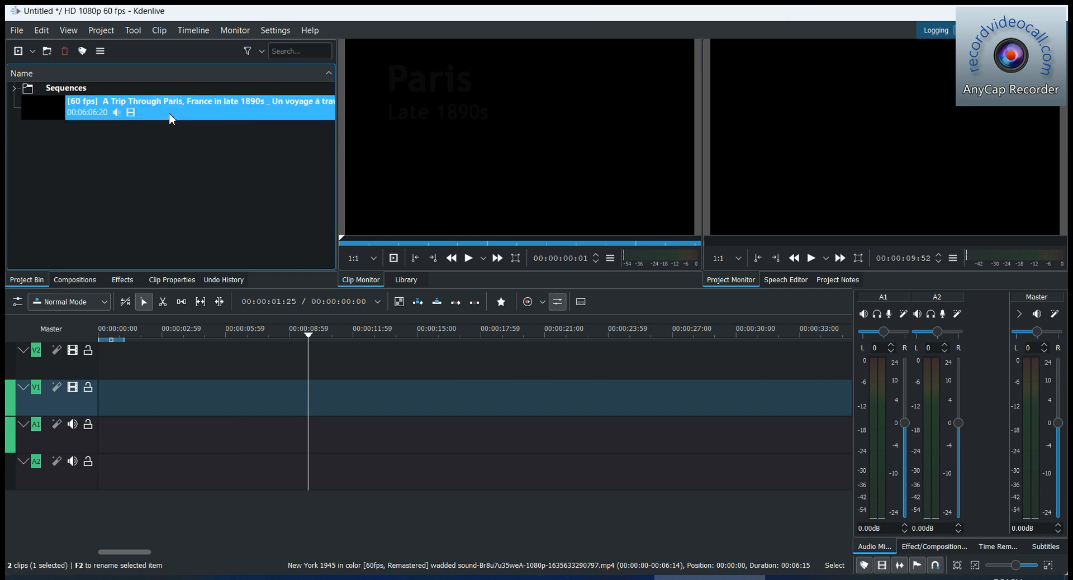
{"action": "left_click_drag", "start_coordinate": [168, 113], "coordinate": [84, 406]}
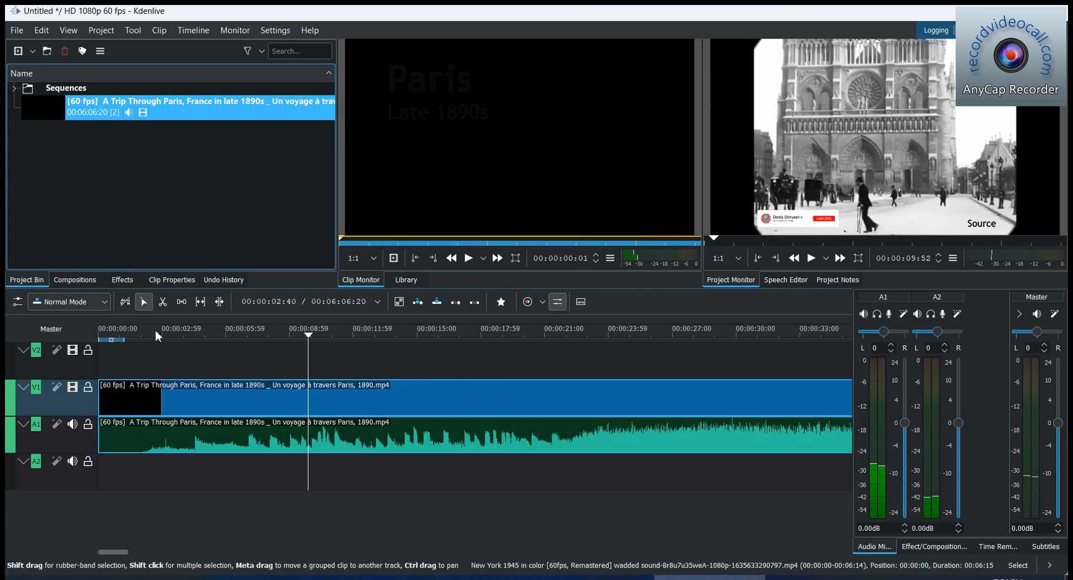
{"action": "left_click_drag", "start_coordinate": [155, 330], "coordinate": [272, 338]}
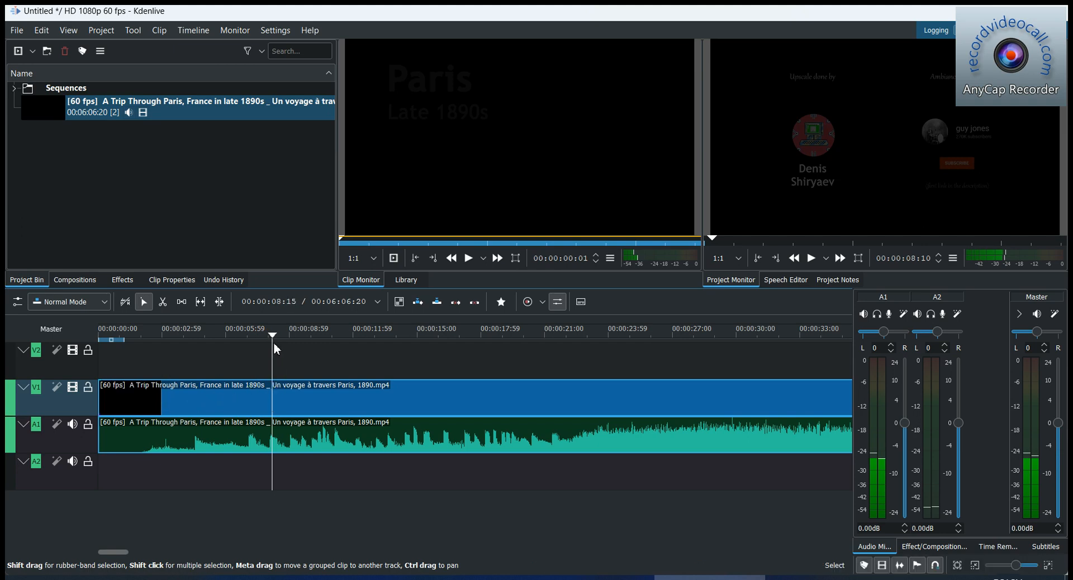
{"action": "mouse_move", "coordinate": [273, 338]}
{"action": "left_mouse_down"}
{"action": "mouse_move", "coordinate": [326, 340]}
{"action": "mouse_move", "coordinate": [278, 337]}
{"action": "left_mouse_up"}
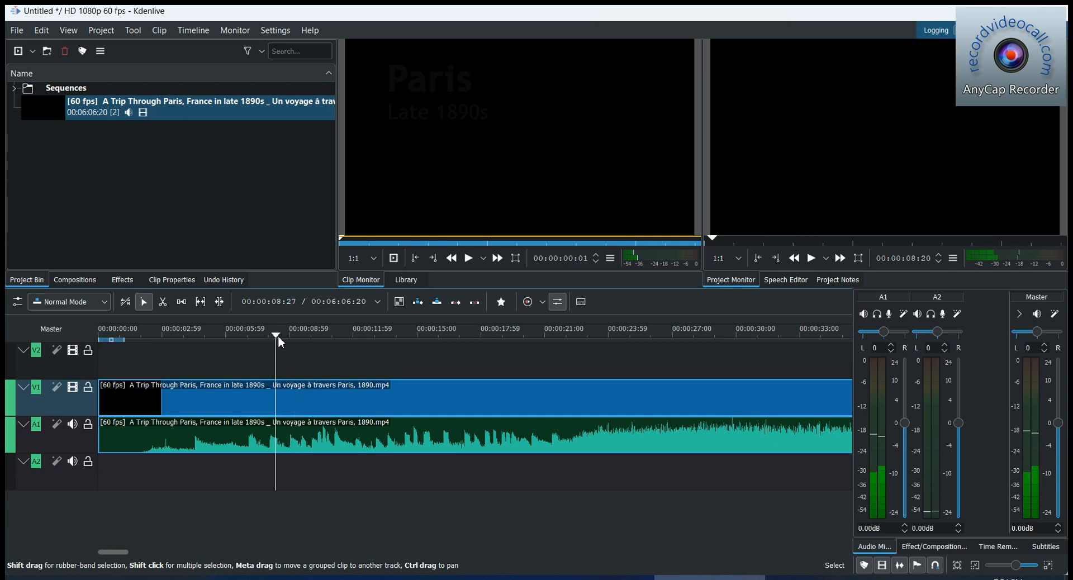
{"action": "right_click", "coordinate": [276, 400]}
{"action": "left_click", "coordinate": [327, 356]}
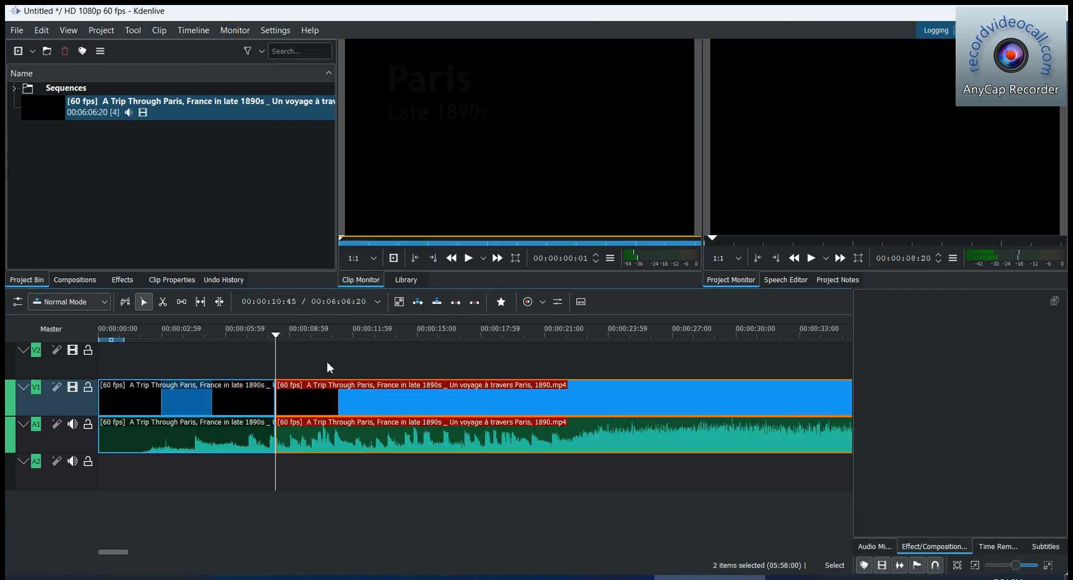
- Trim the beginning of the second Paris segment and move it back against the end of the first segment
{"action": "left_click_drag", "start_coordinate": [309, 401], "coordinate": [376, 396]}
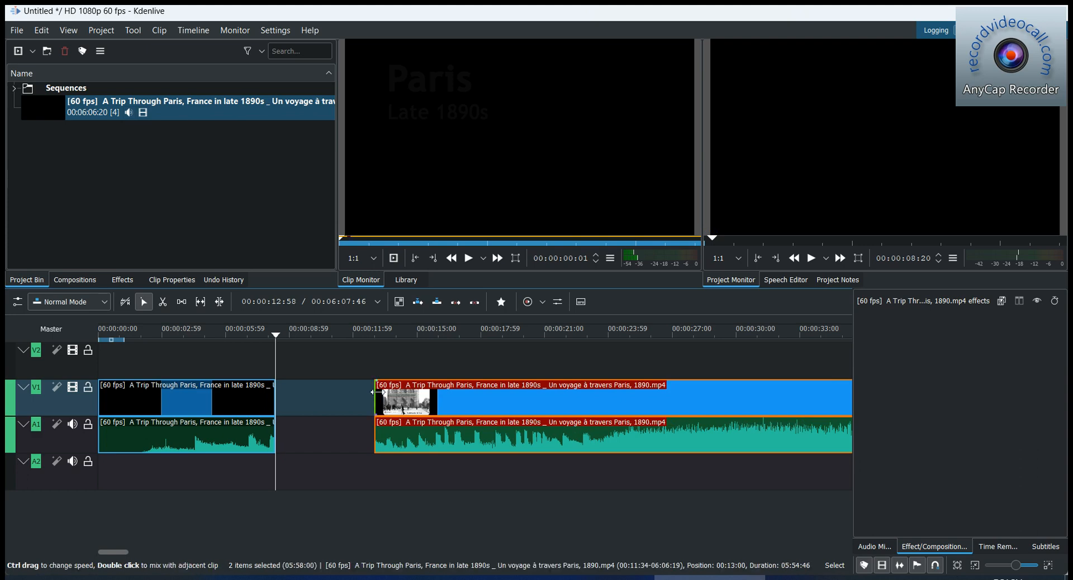
{"action": "left_click_drag", "start_coordinate": [376, 392], "coordinate": [502, 394]}
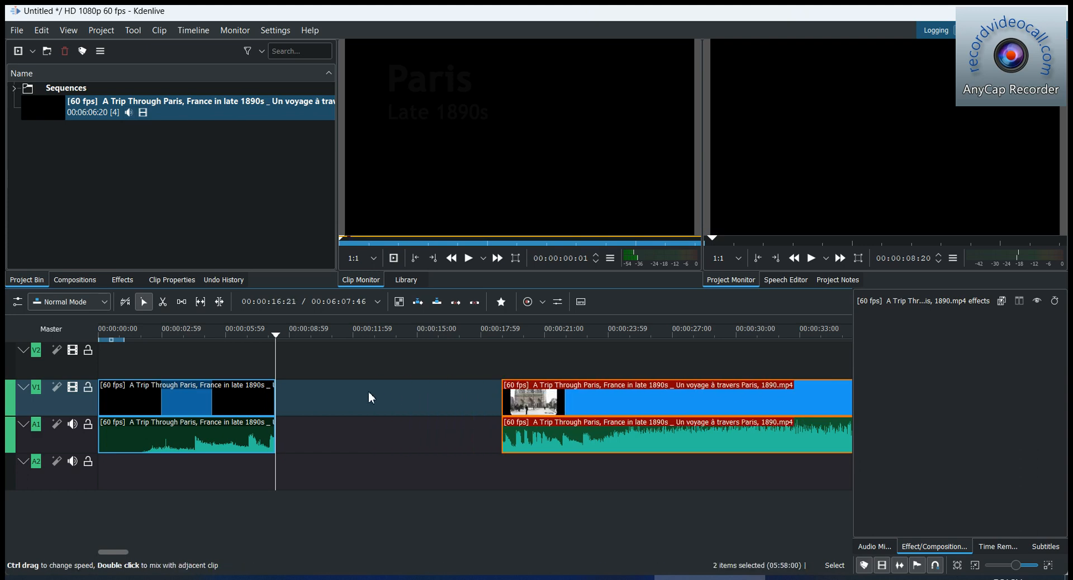
{"action": "left_click_drag", "start_coordinate": [707, 402], "coordinate": [469, 397]}
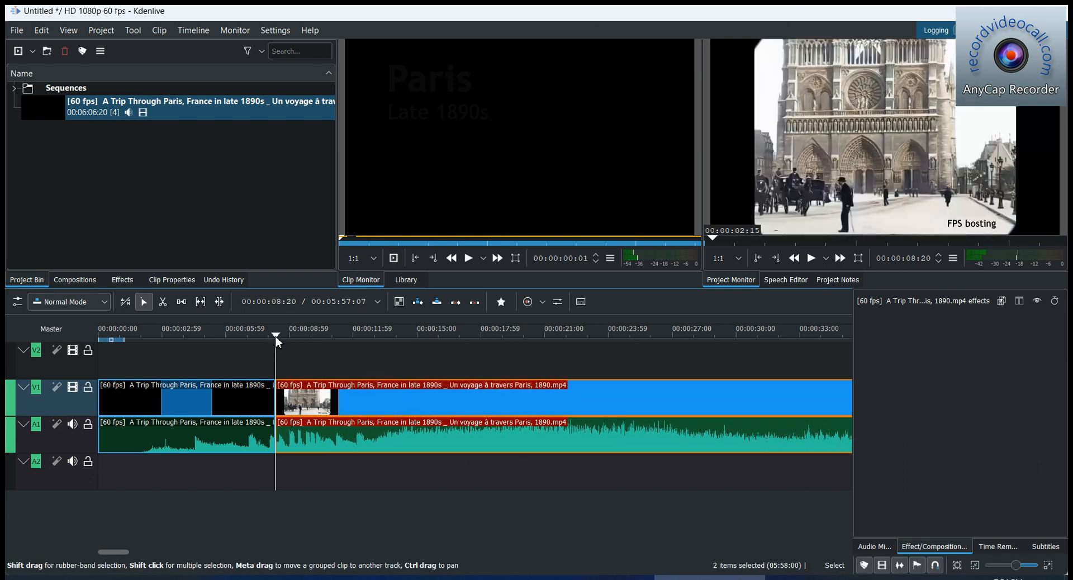
- Add a mix at the cut between the two Paris segments and scrub through it on the timeline
{"action": "left_click_drag", "start_coordinate": [276, 336], "coordinate": [247, 337]}
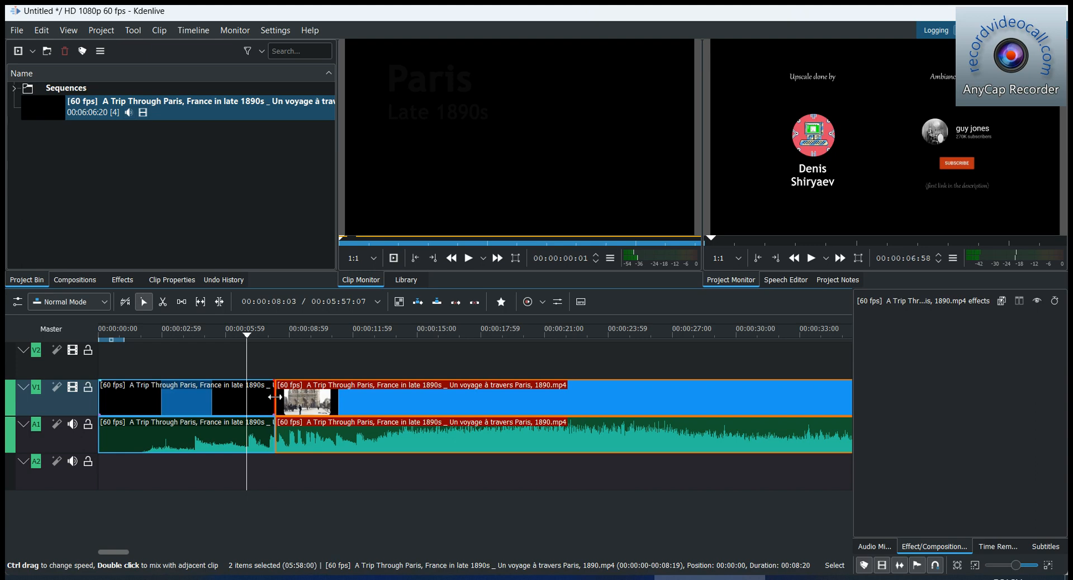
{"action": "double_click", "coordinate": [274, 397]}
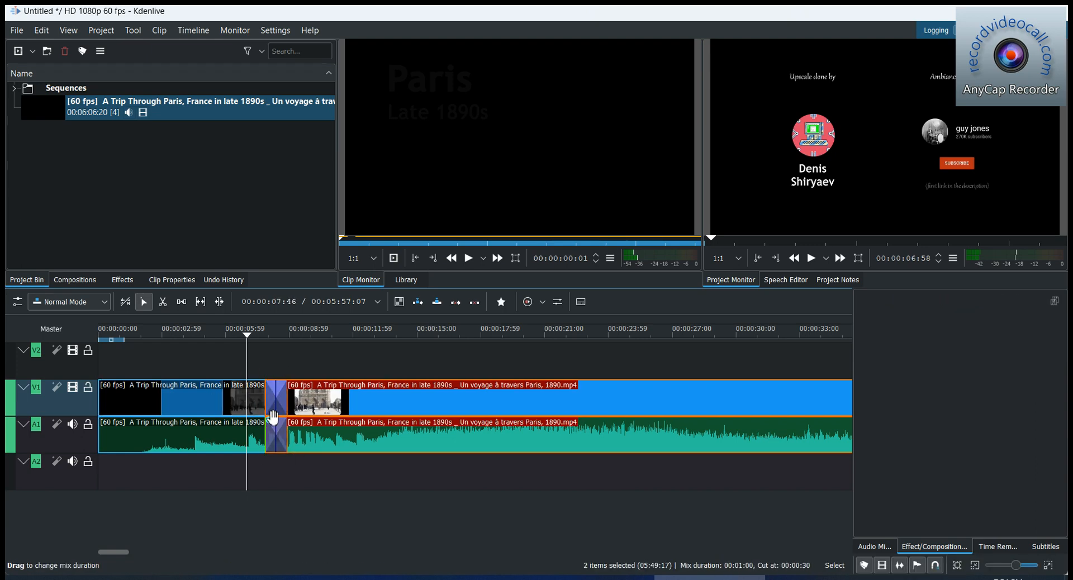
{"action": "left_click", "coordinate": [283, 402]}
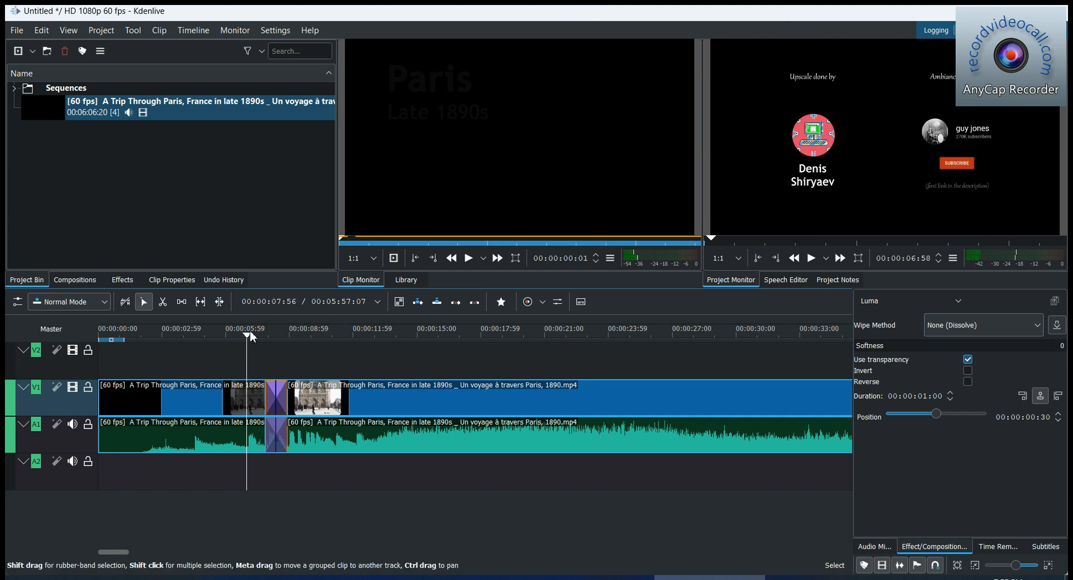
{"action": "left_click_drag", "start_coordinate": [250, 334], "coordinate": [295, 335]}
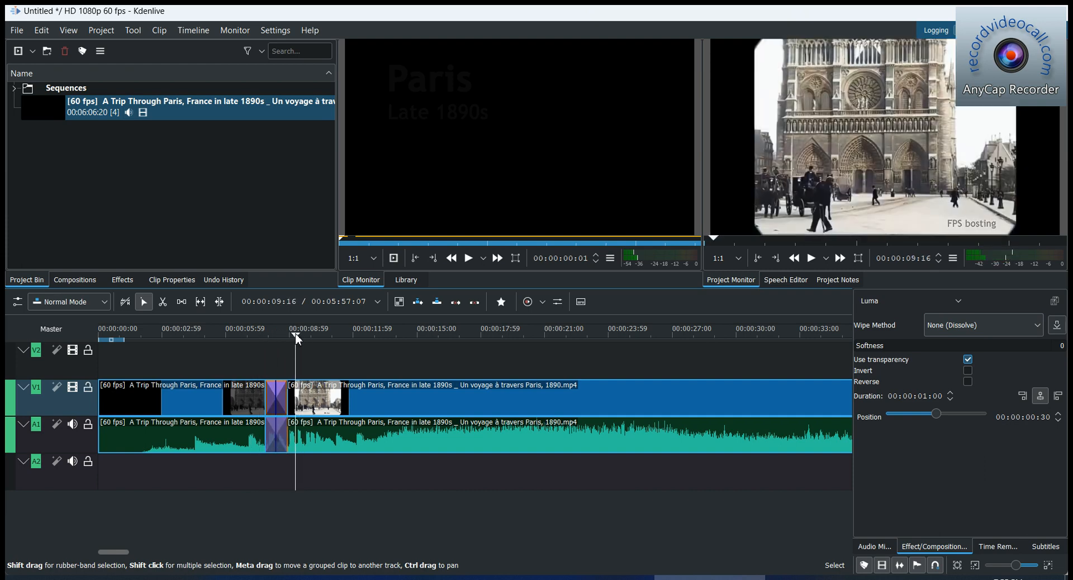
- Set the mix's wipe method to Radial and preview it on the timeline
{"action": "left_click", "coordinate": [984, 327]}
{"action": "scroll", "coordinate": [967, 427], "scroll_direction": "down", "scroll_amount": 5}
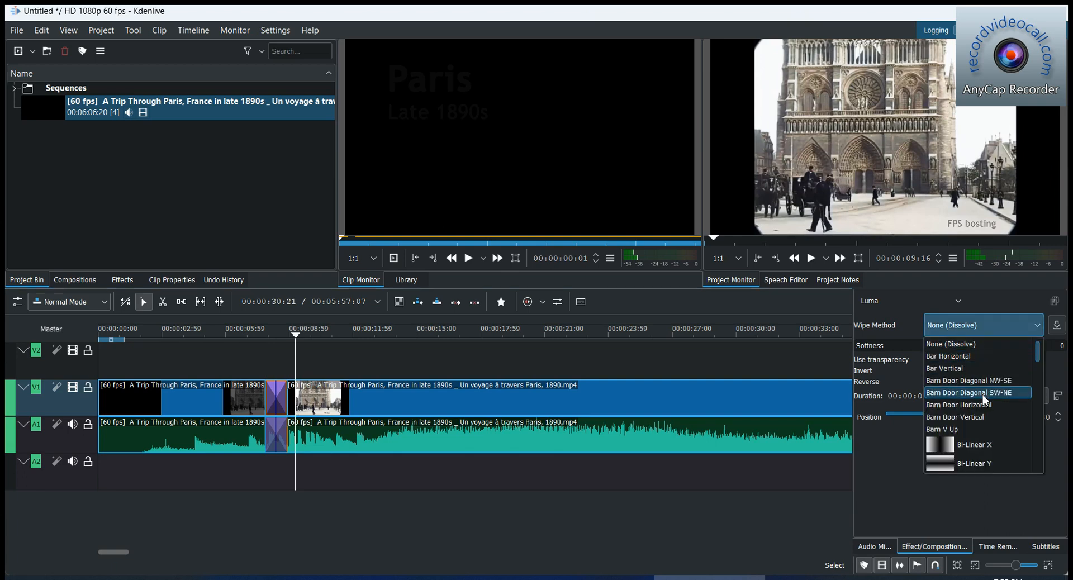
{"action": "scroll", "coordinate": [967, 427], "scroll_direction": "down", "scroll_amount": 8}
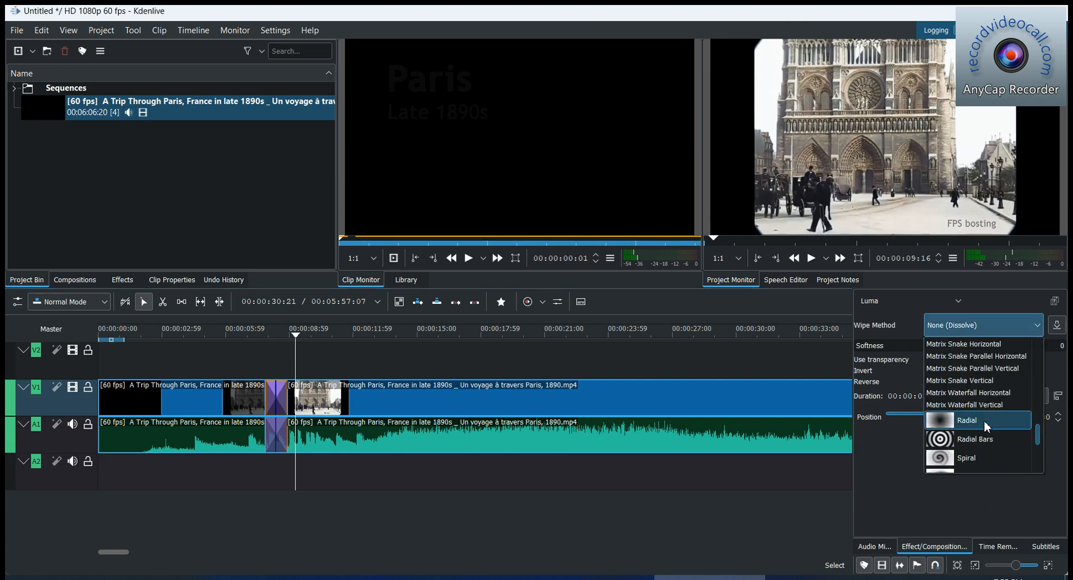
{"action": "left_click", "coordinate": [986, 425]}
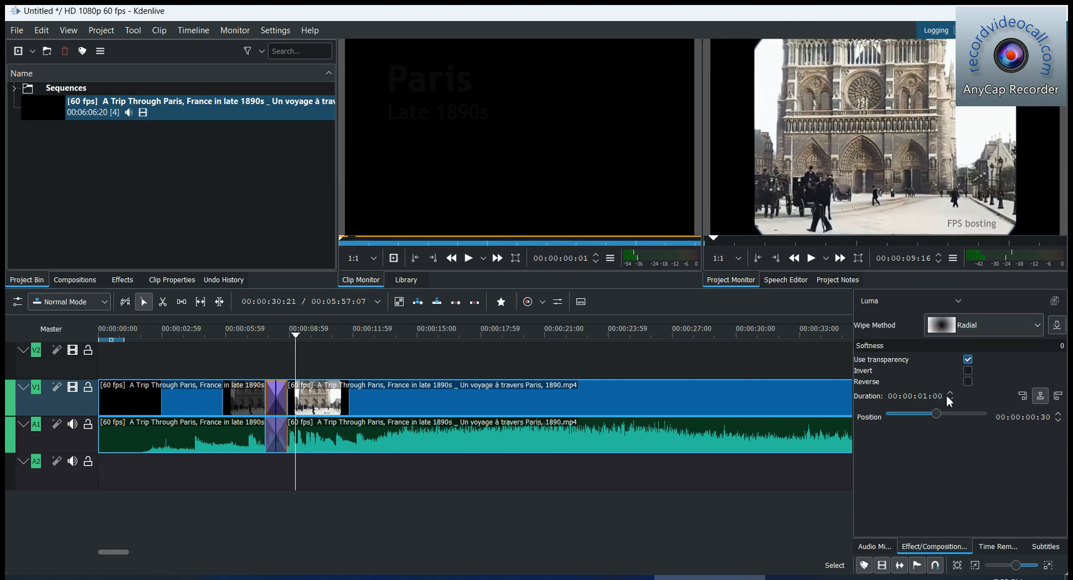
{"action": "mouse_move", "coordinate": [298, 336]}
{"action": "left_mouse_down"}
{"action": "mouse_move", "coordinate": [250, 337]}
{"action": "mouse_move", "coordinate": [297, 335]}
{"action": "left_mouse_up"}
- Change the mix's transition type from Luma to Circle Wipe and scrub across it to preview
{"action": "left_click", "coordinate": [999, 331]}
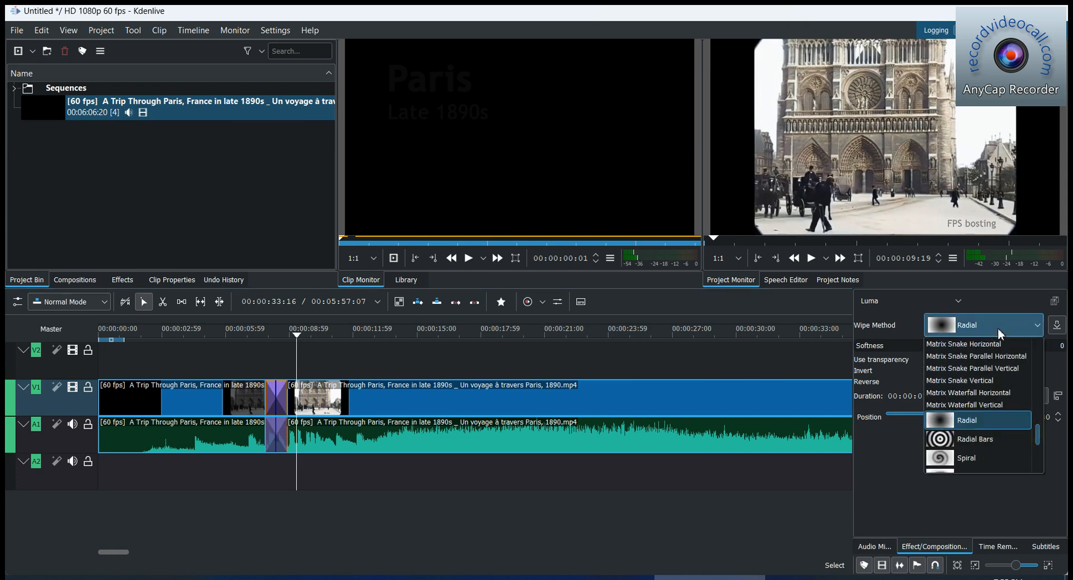
{"action": "left_click", "coordinate": [987, 327]}
{"action": "left_click", "coordinate": [959, 309]}
{"action": "scroll", "coordinate": [919, 353], "scroll_direction": "up", "scroll_amount": 5}
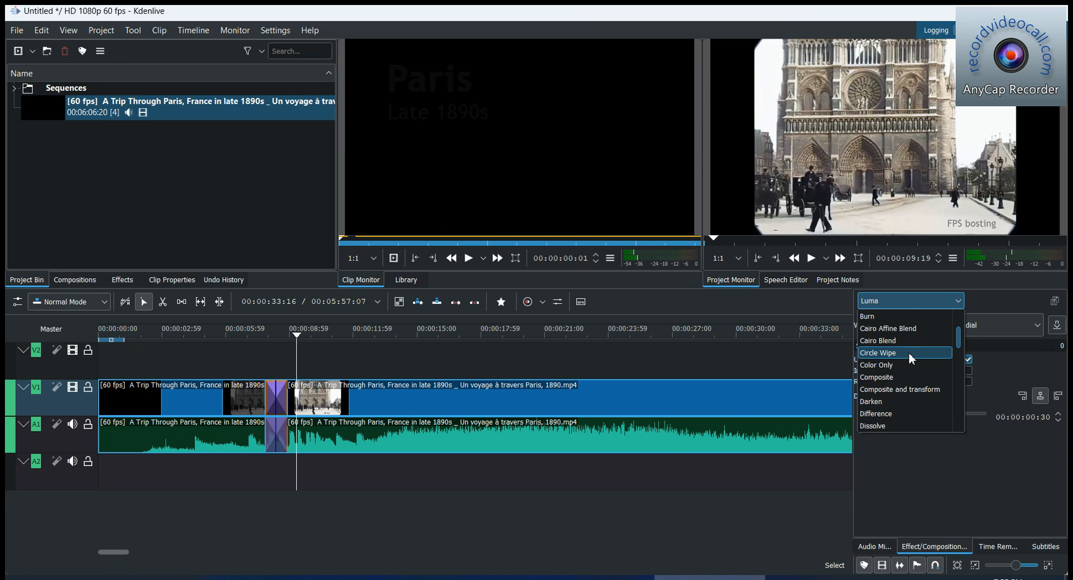
{"action": "left_click", "coordinate": [909, 355]}
{"action": "mouse_move", "coordinate": [307, 337]}
{"action": "left_mouse_down"}
{"action": "mouse_move", "coordinate": [259, 337]}
{"action": "mouse_move", "coordinate": [304, 336]}
{"action": "left_mouse_up"}
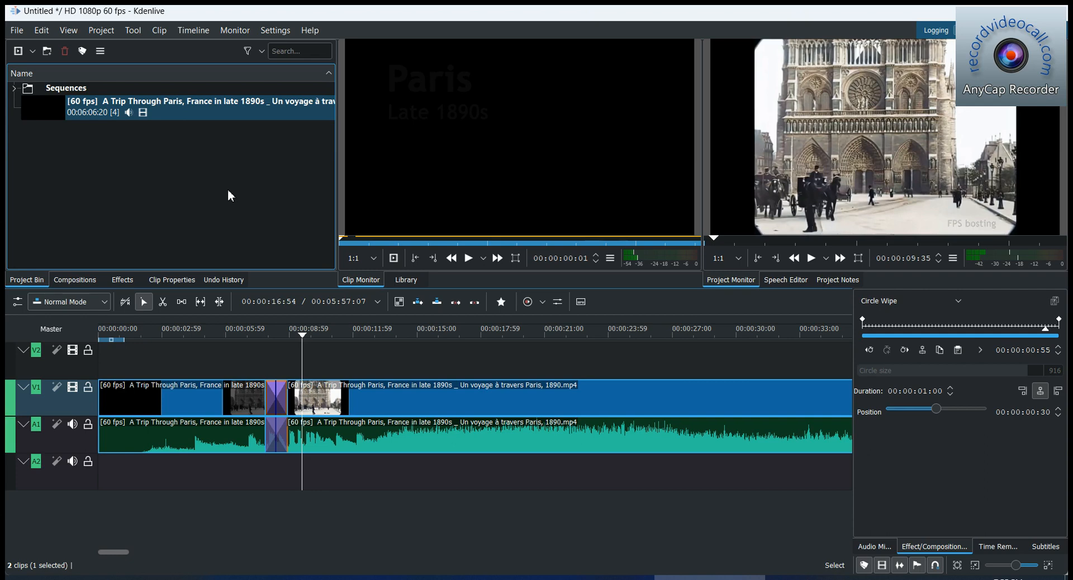
{"action": "right_click", "coordinate": [200, 208]}
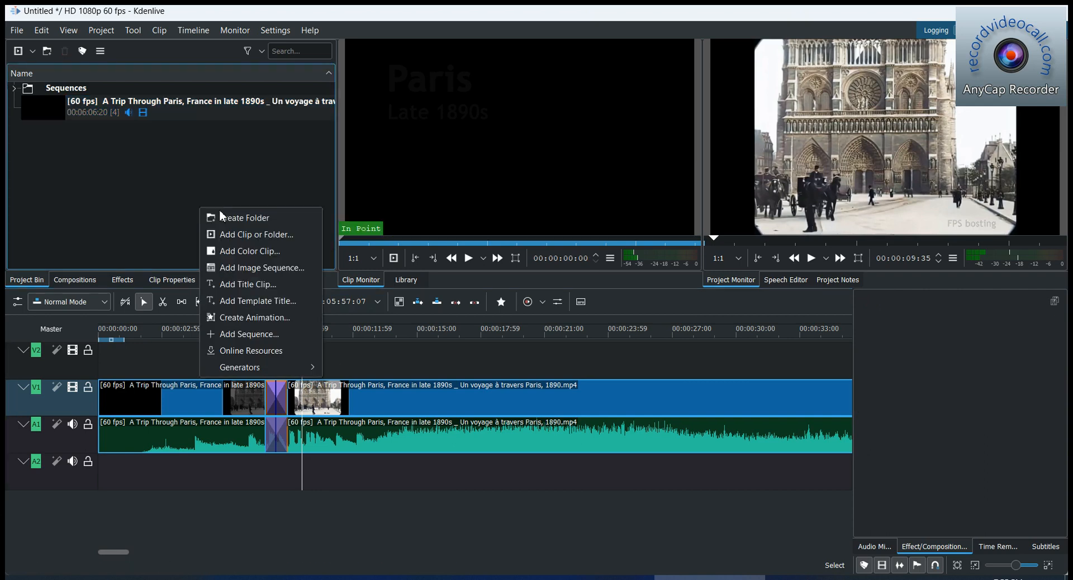
{"action": "left_click", "coordinate": [246, 234]}
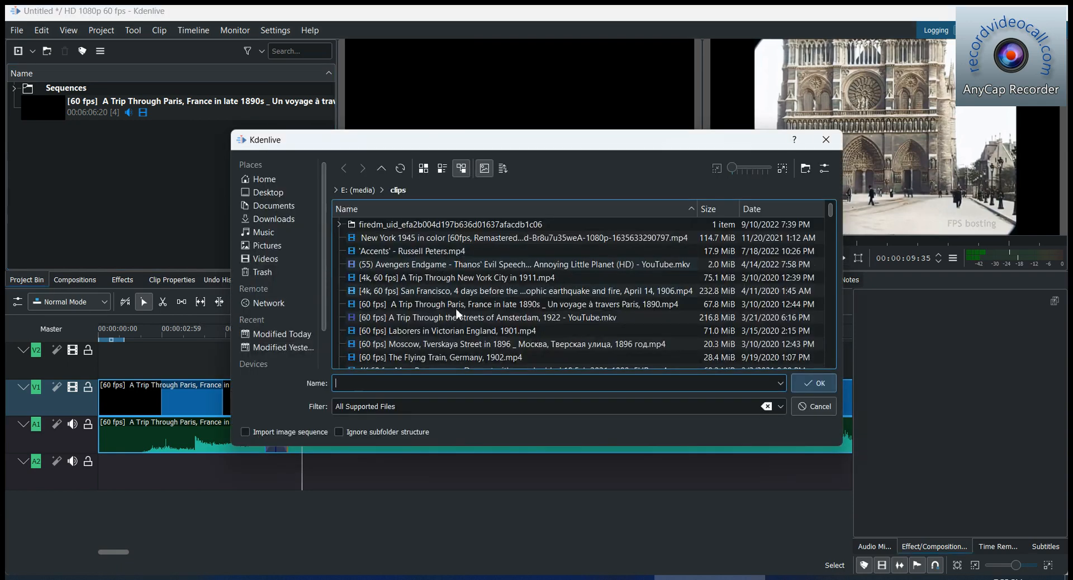
{"action": "double_click", "coordinate": [454, 307]}
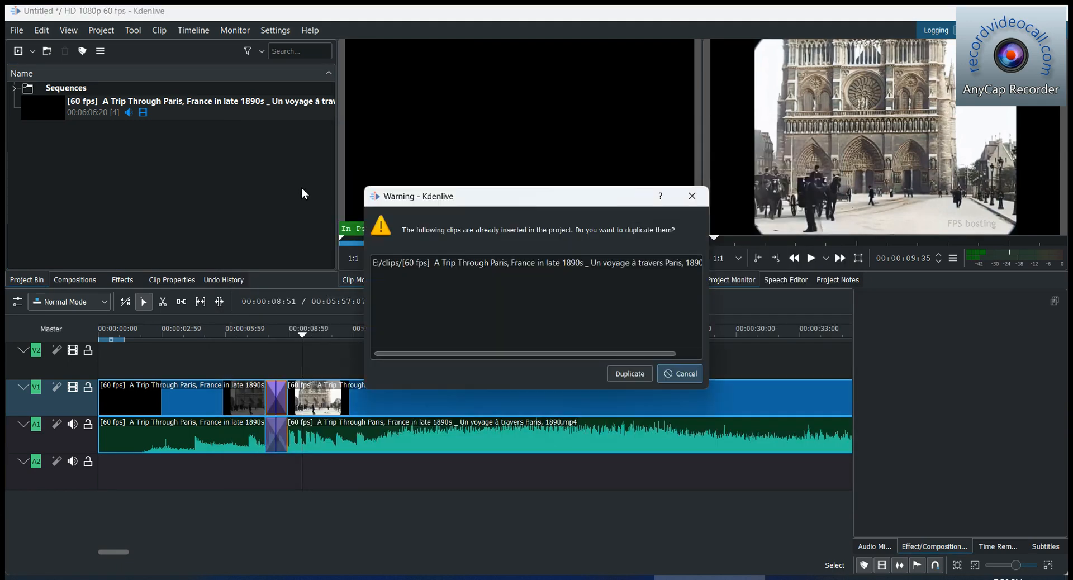
{"action": "left_click", "coordinate": [631, 374]}
- Import the clip "'Accents' - Russell Peters.mp4" into the project bin
{"action": "right_click", "coordinate": [258, 211]}
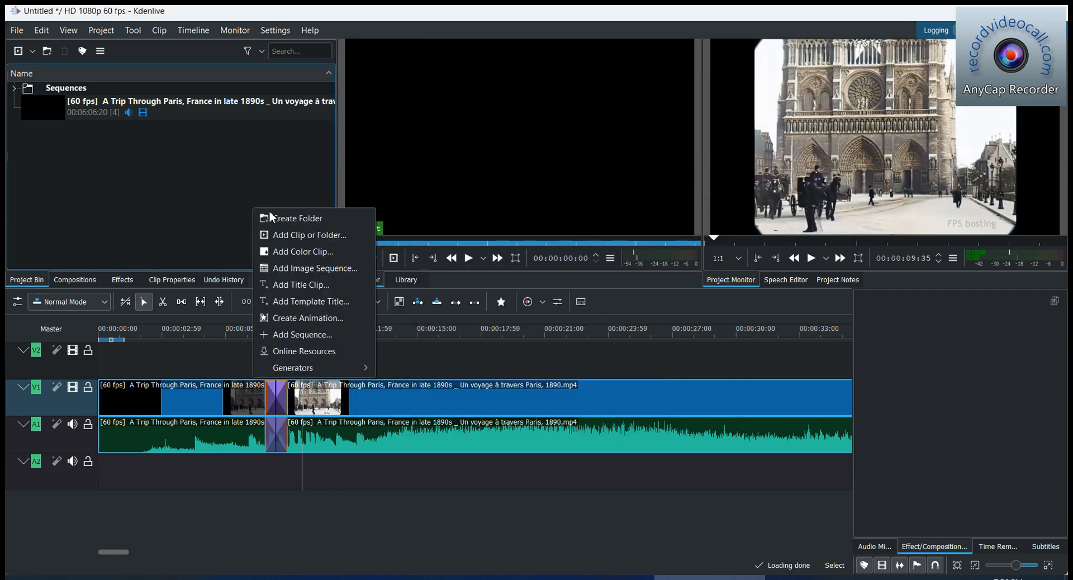
{"action": "left_click", "coordinate": [316, 235]}
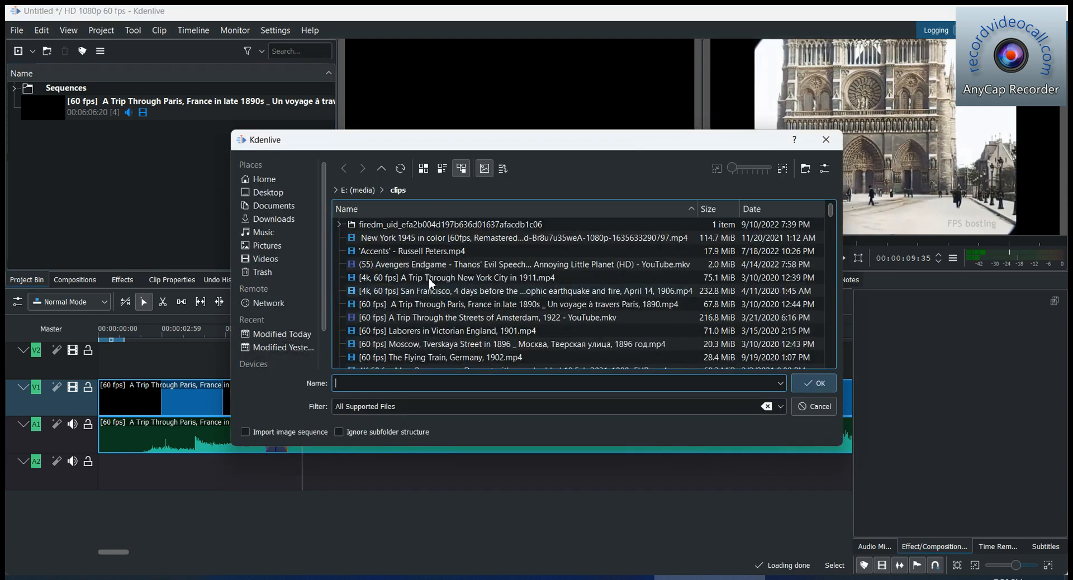
{"action": "double_click", "coordinate": [419, 251]}
- Place the Accents clip on track V2 starting at about three seconds, and scrub across its start to preview
{"action": "left_click_drag", "start_coordinate": [190, 146], "coordinate": [163, 364]}
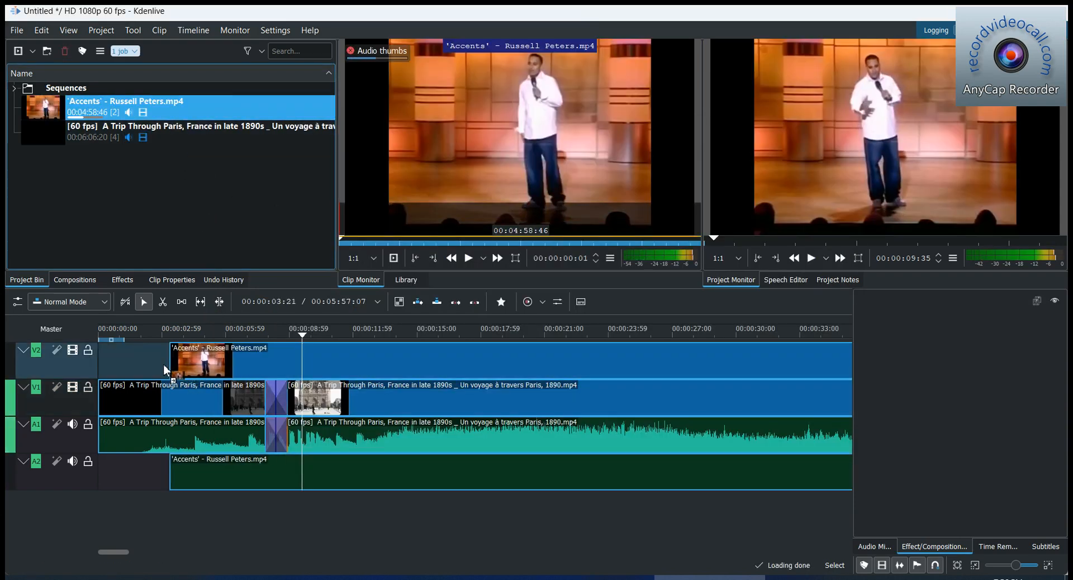
{"action": "left_click", "coordinate": [167, 335]}
{"action": "left_click", "coordinate": [174, 336]}
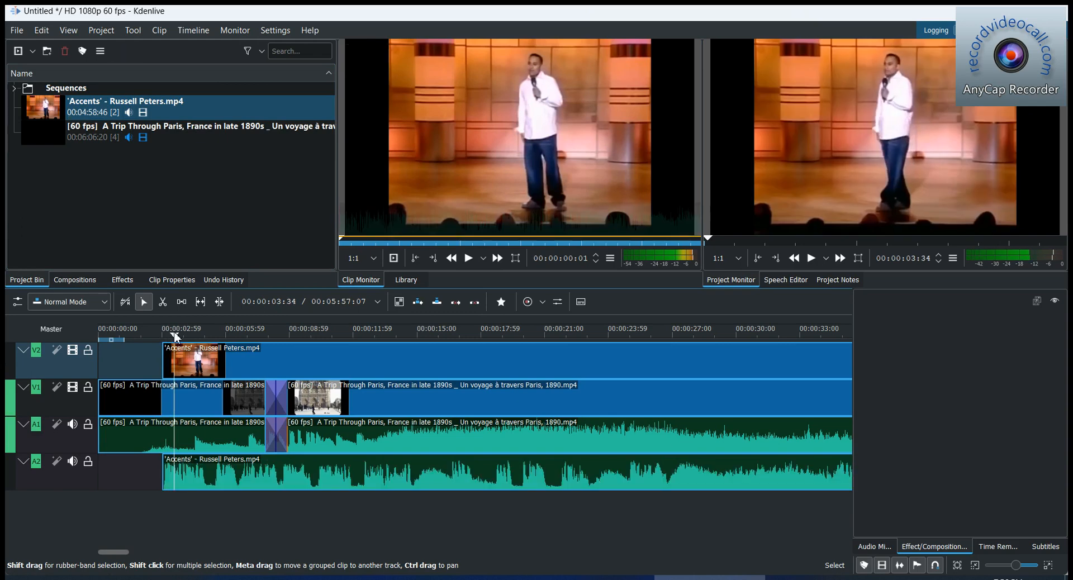
{"action": "left_click", "coordinate": [152, 328]}
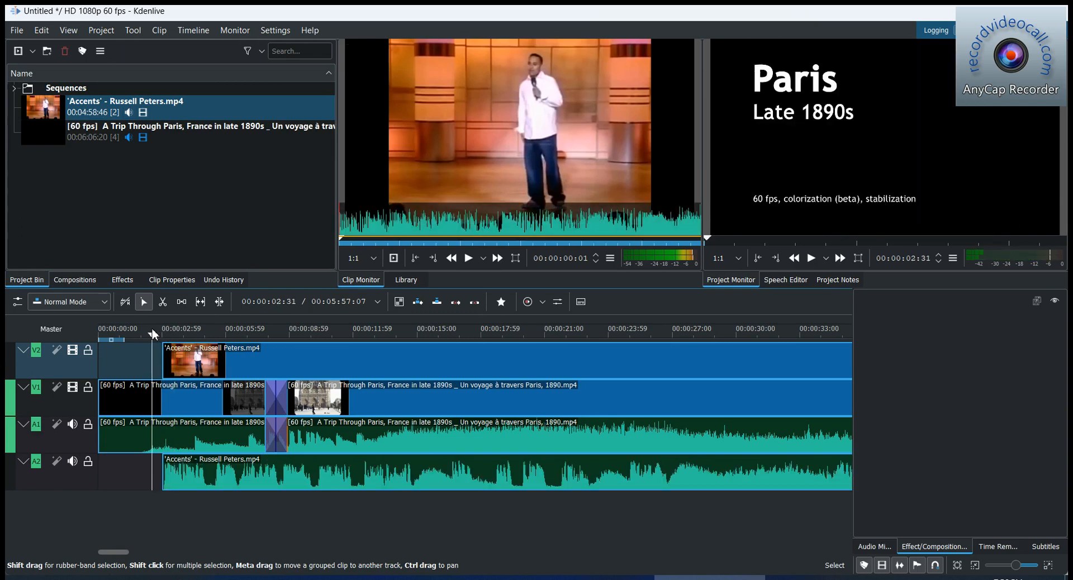
{"action": "left_click_drag", "start_coordinate": [152, 327], "coordinate": [181, 329]}
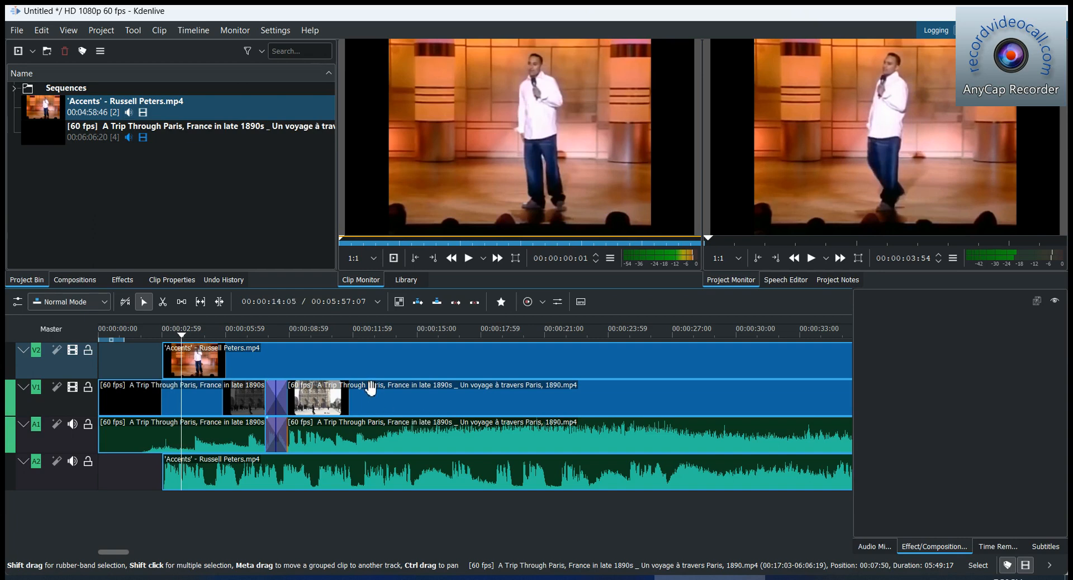
- Insert one video track above track V2
{"action": "left_click", "coordinate": [350, 358]}
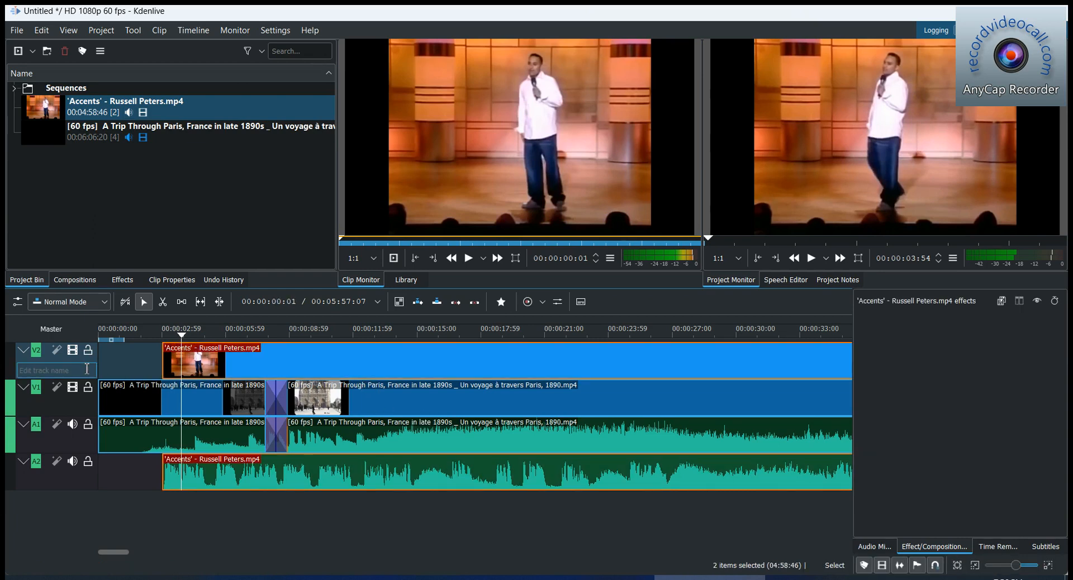
{"action": "right_click", "coordinate": [64, 362]}
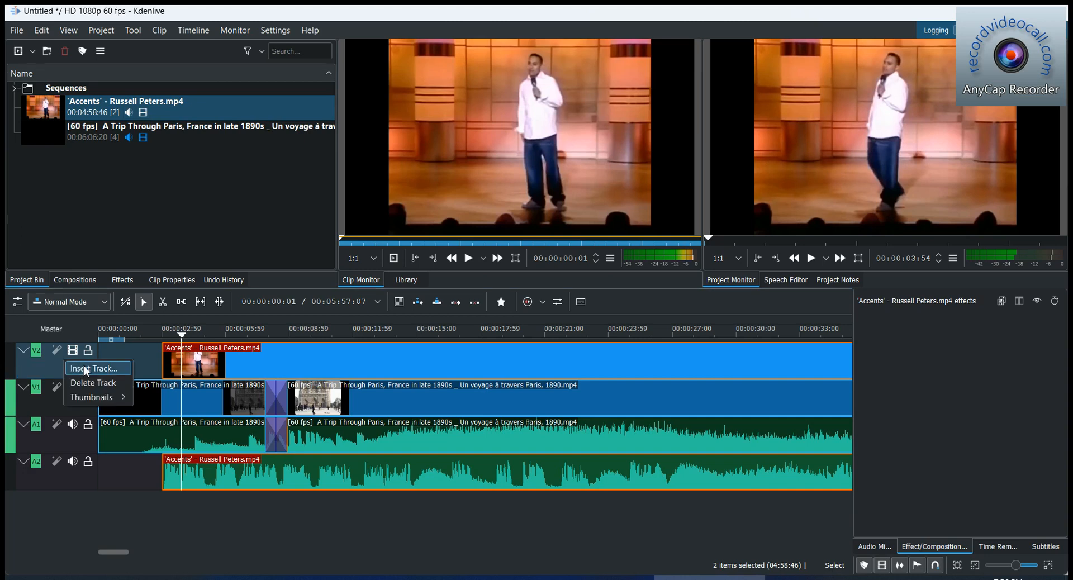
{"action": "right_click", "coordinate": [49, 358]}
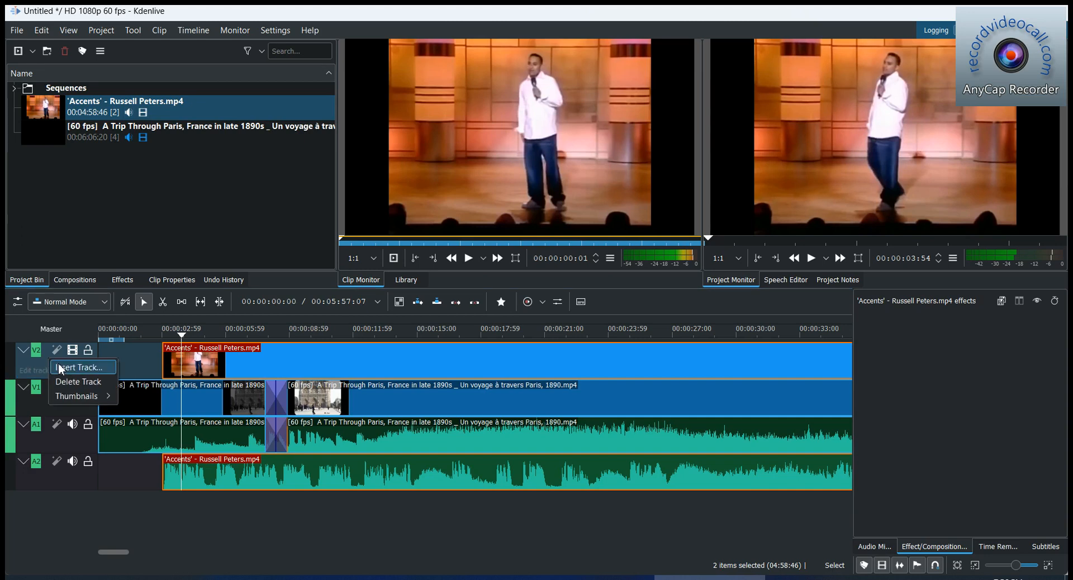
{"action": "left_click", "coordinate": [62, 367]}
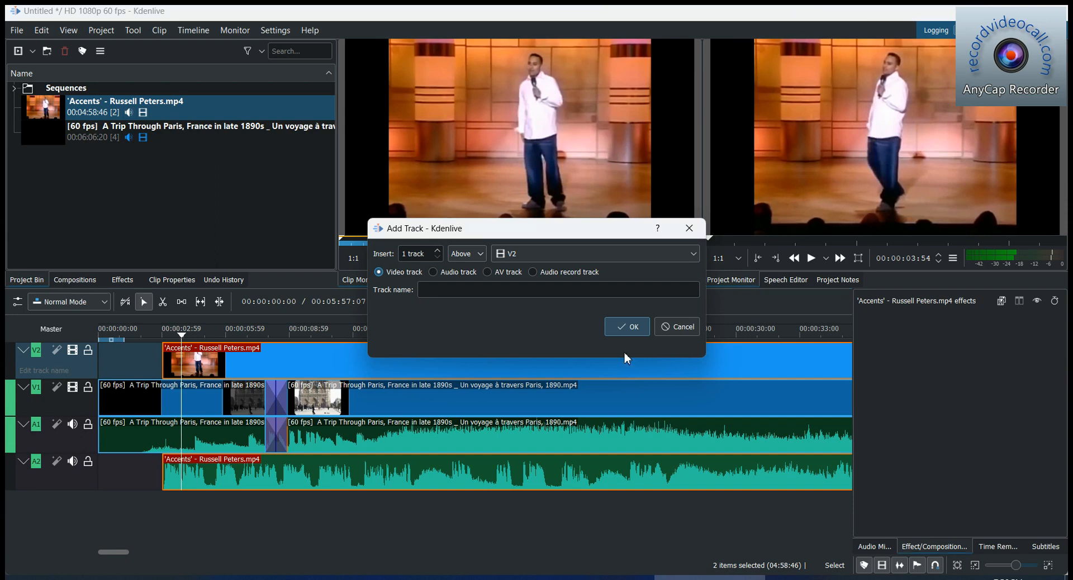
{"action": "left_click", "coordinate": [646, 329]}
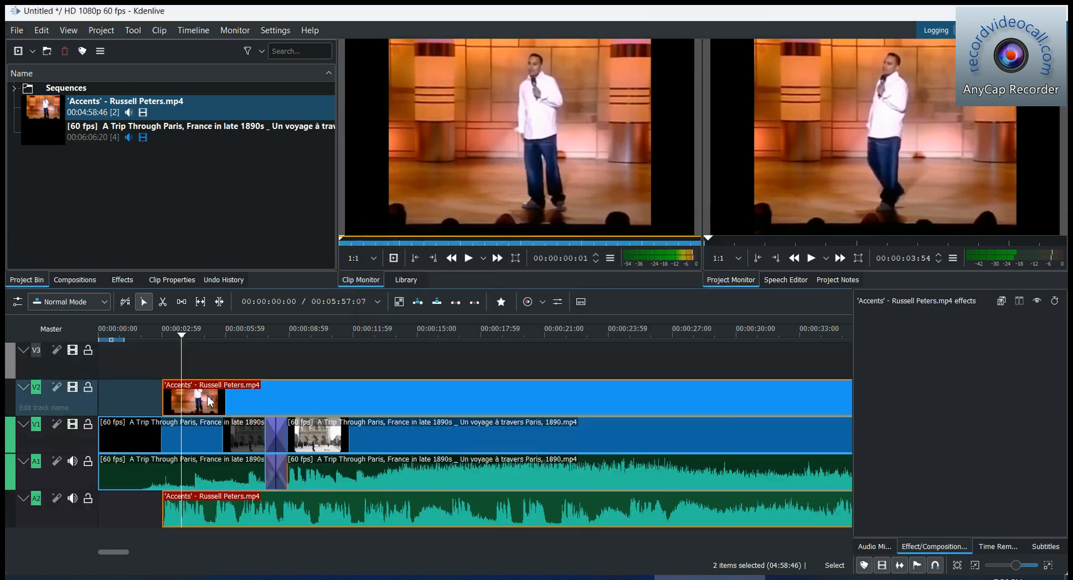
- Insert one audio track under track A2
{"action": "right_click", "coordinate": [45, 502]}
{"action": "left_click", "coordinate": [71, 509]}
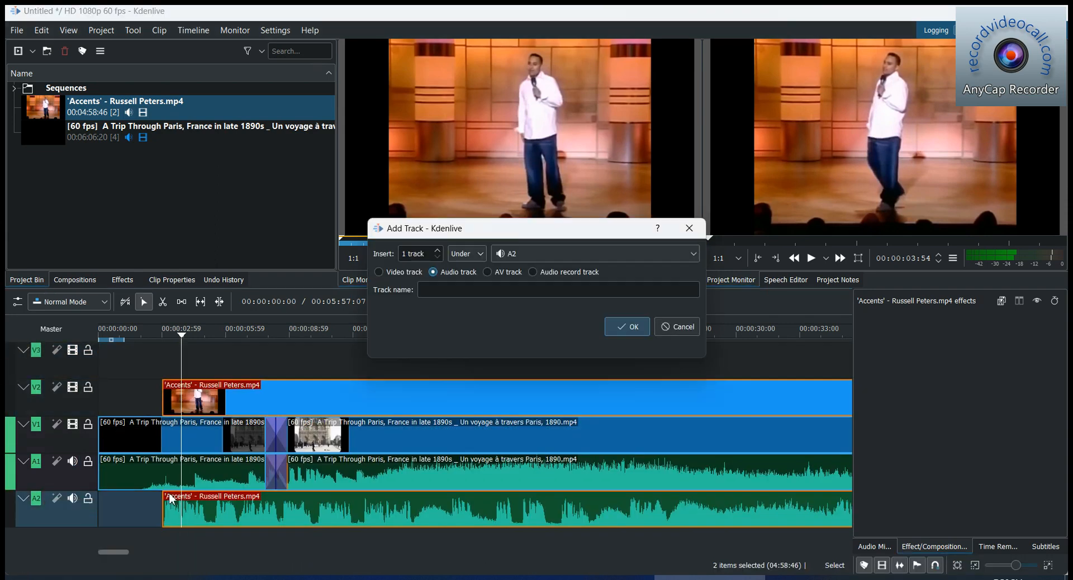
{"action": "left_click", "coordinate": [637, 333]}
- Place the Paris trip clip from the project bin on track V3, starting at about one second
{"action": "scroll", "coordinate": [307, 384], "scroll_direction": "right", "scroll_amount": 1}
{"action": "scroll", "coordinate": [307, 384], "scroll_direction": "left", "scroll_amount": 1}
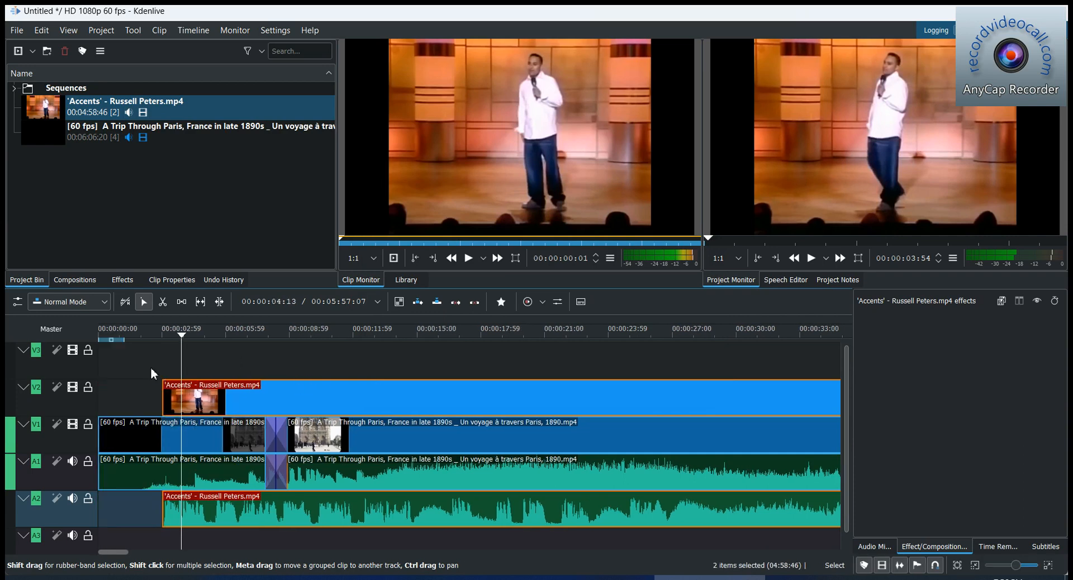
{"action": "left_click_drag", "start_coordinate": [109, 135], "coordinate": [126, 363]}
{"action": "left_click", "coordinate": [143, 391]}
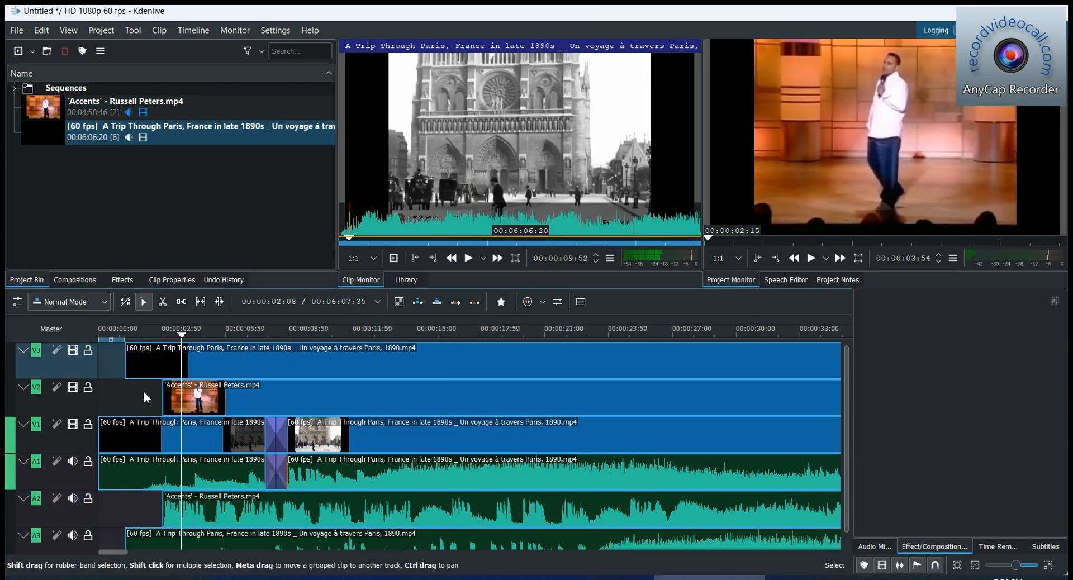
- Delete all clips from the timeline and clear the clip selection in the project bin
{"action": "key", "text": "ctrl+a"}
{"action": "key", "text": "Delete"}
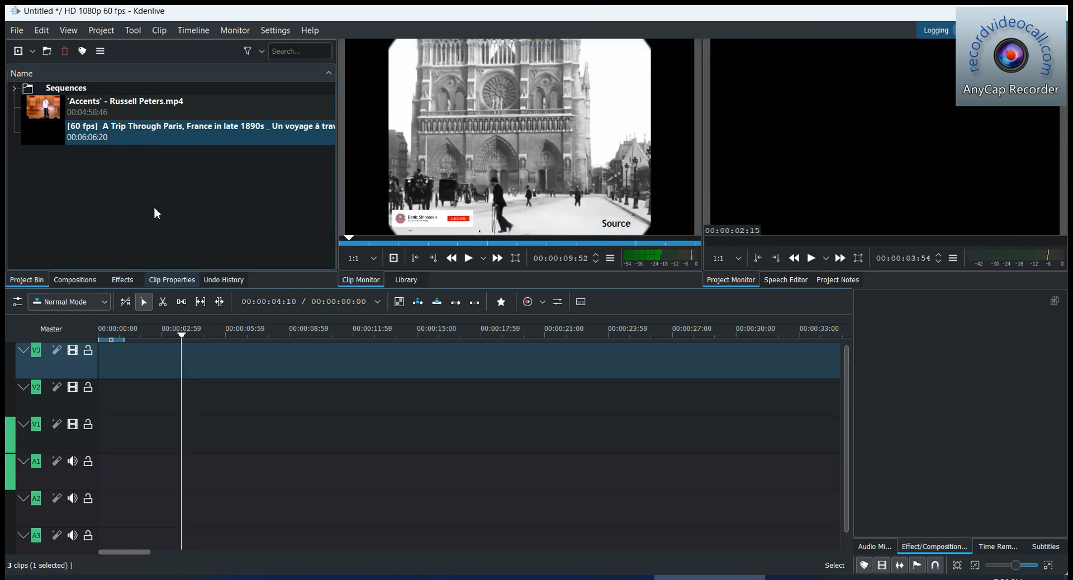
{"action": "left_click", "coordinate": [140, 184]}
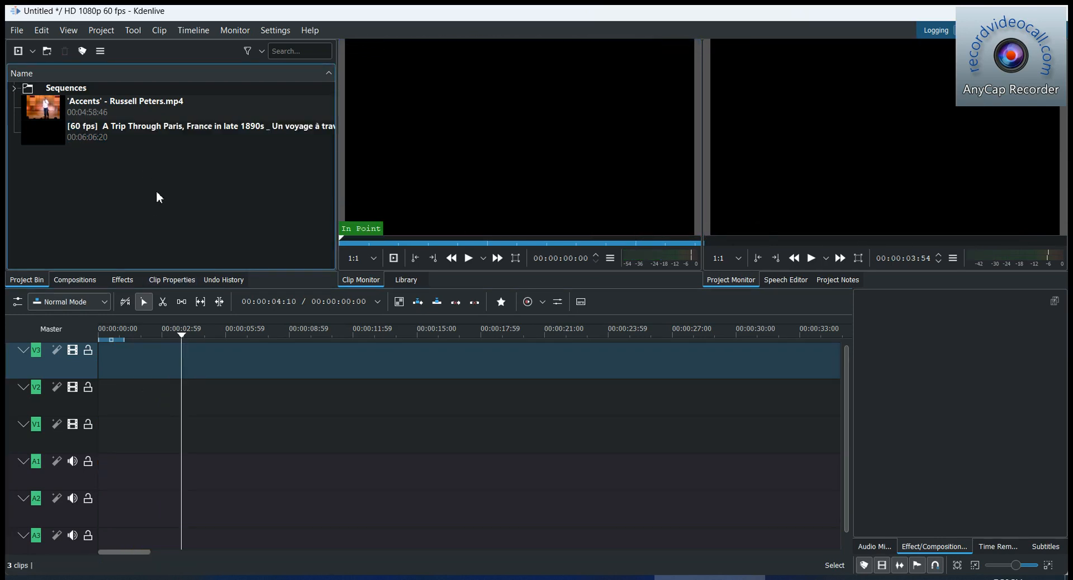
- Start a new title clip in the project bin and turn off Show background for its canvas
{"action": "right_click", "coordinate": [157, 192]}
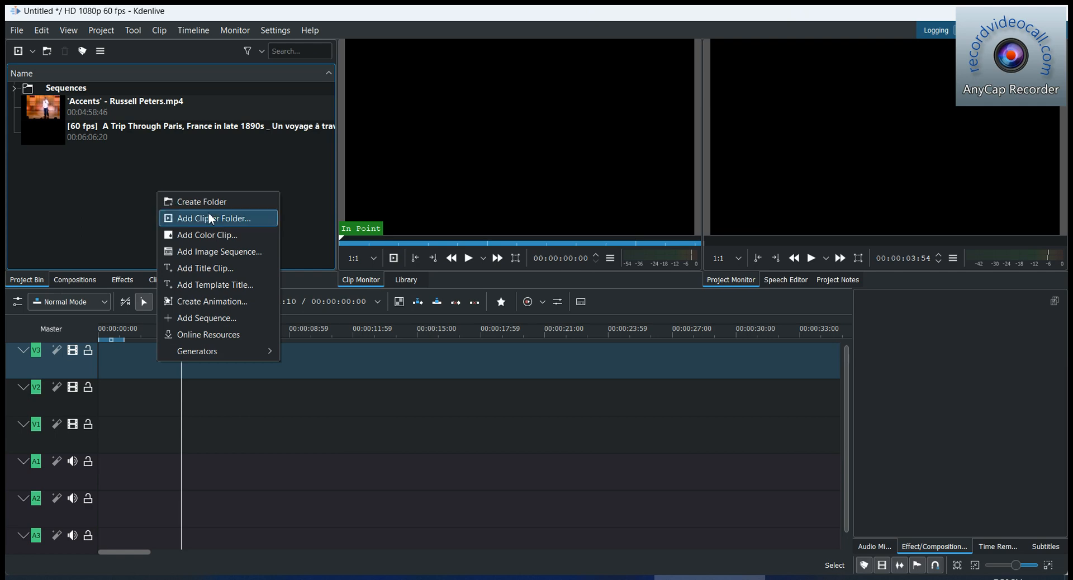
{"action": "left_click", "coordinate": [226, 267]}
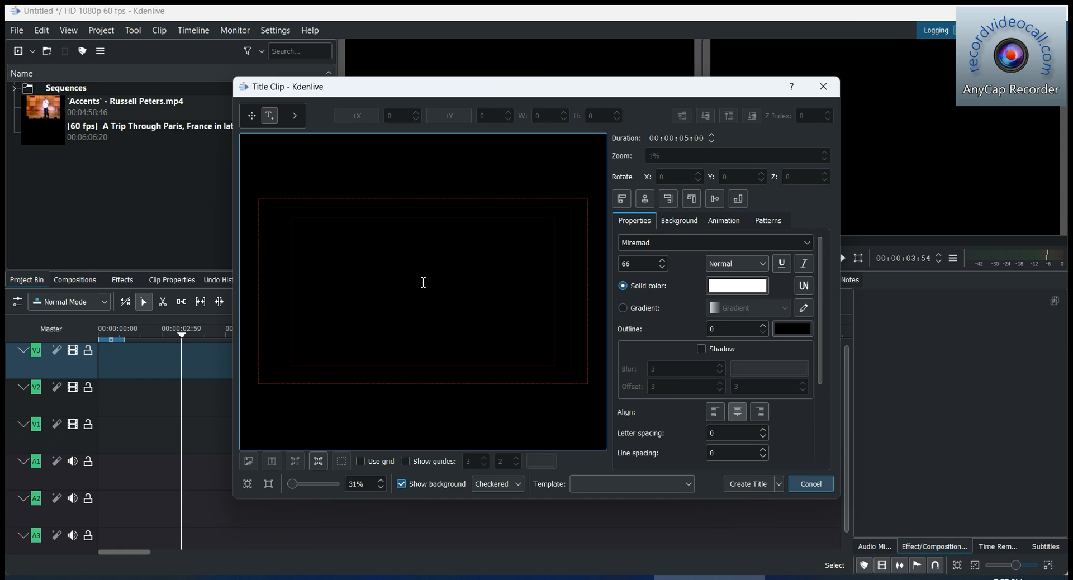
{"action": "left_click", "coordinate": [401, 484]}
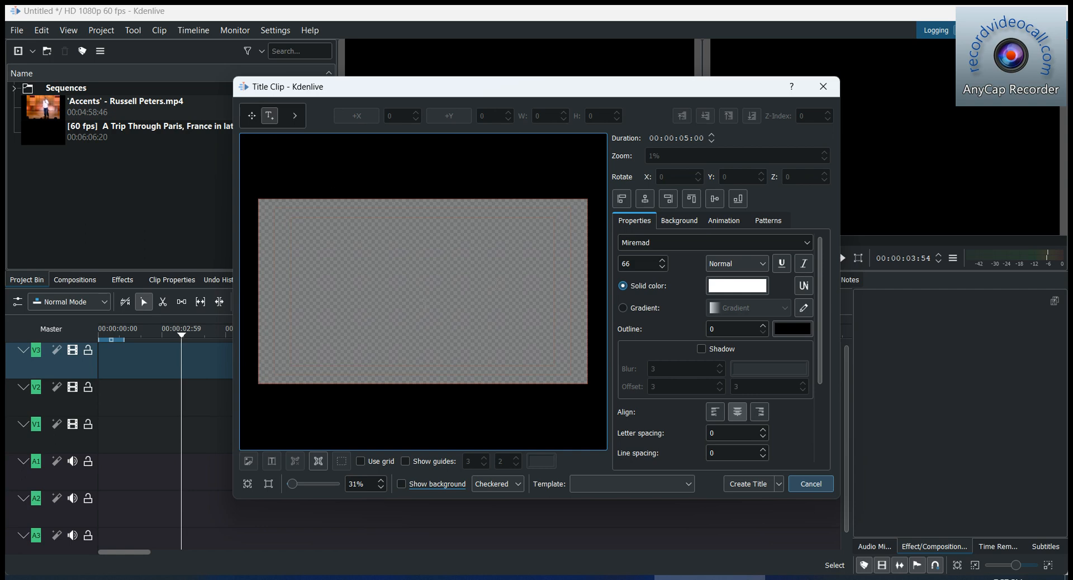
- Add a text item reading "this is my text" to the title canvas
{"action": "left_click", "coordinate": [508, 308]}
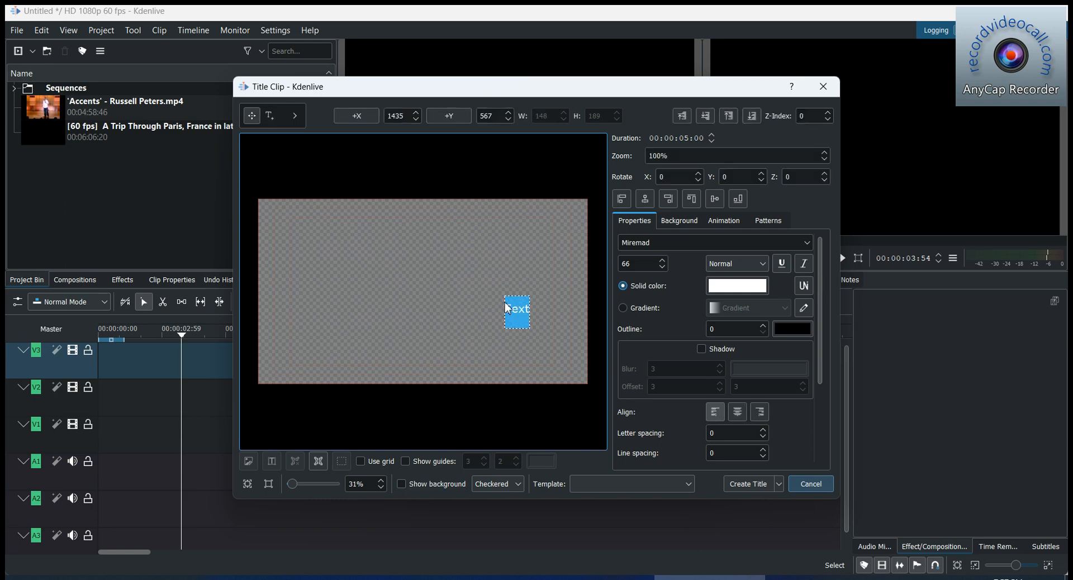
{"action": "key", "text": "BackSpace"}
{"action": "type", "text": "thisismytext"}
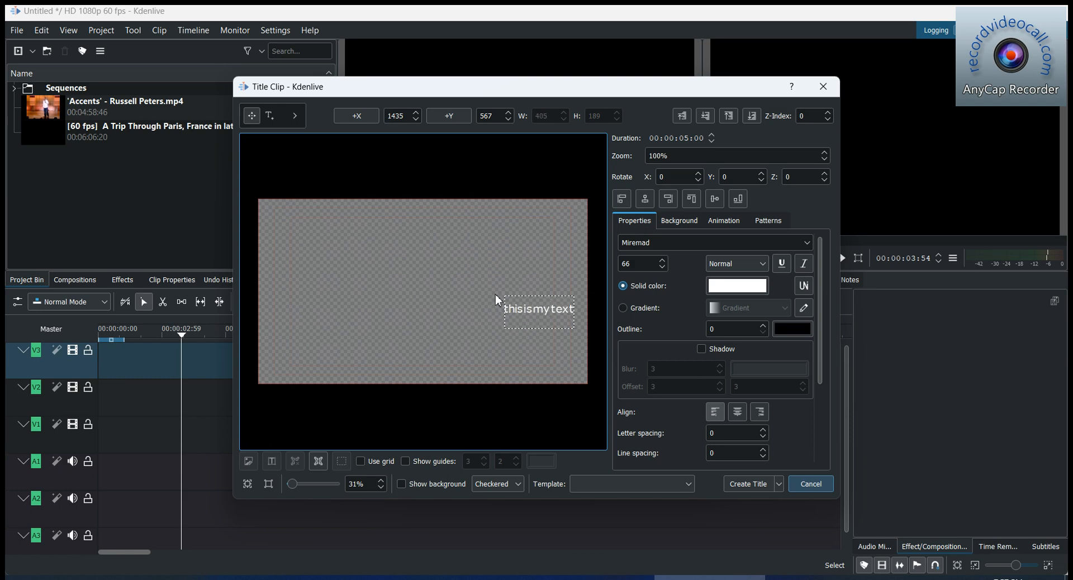
- Center the text item horizontally and vertically in the title frame
{"action": "left_click", "coordinate": [495, 295]}
{"action": "left_click", "coordinate": [539, 309]}
{"action": "left_click", "coordinate": [650, 203]}
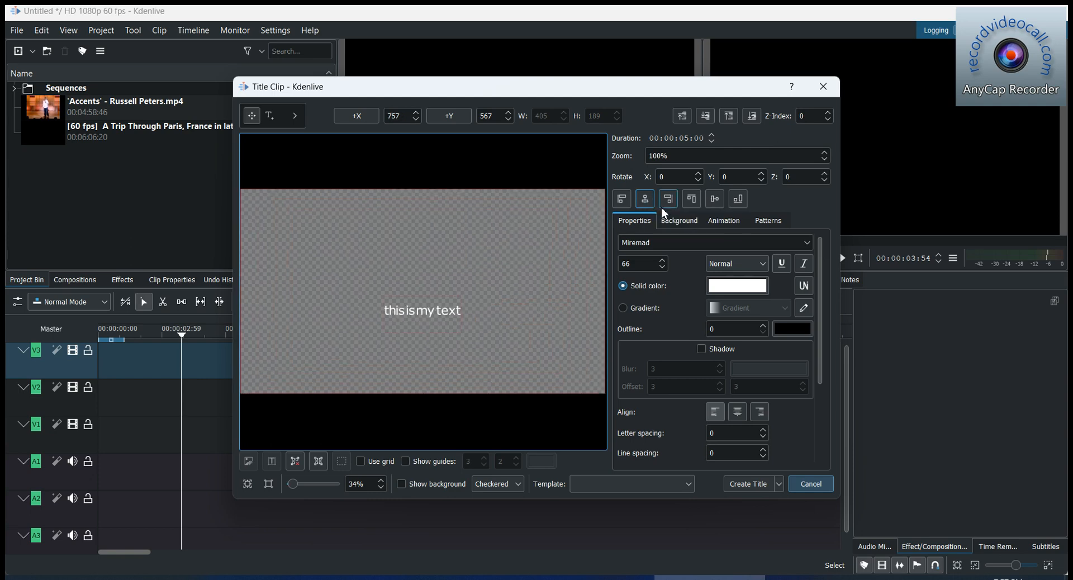
{"action": "left_click", "coordinate": [713, 202]}
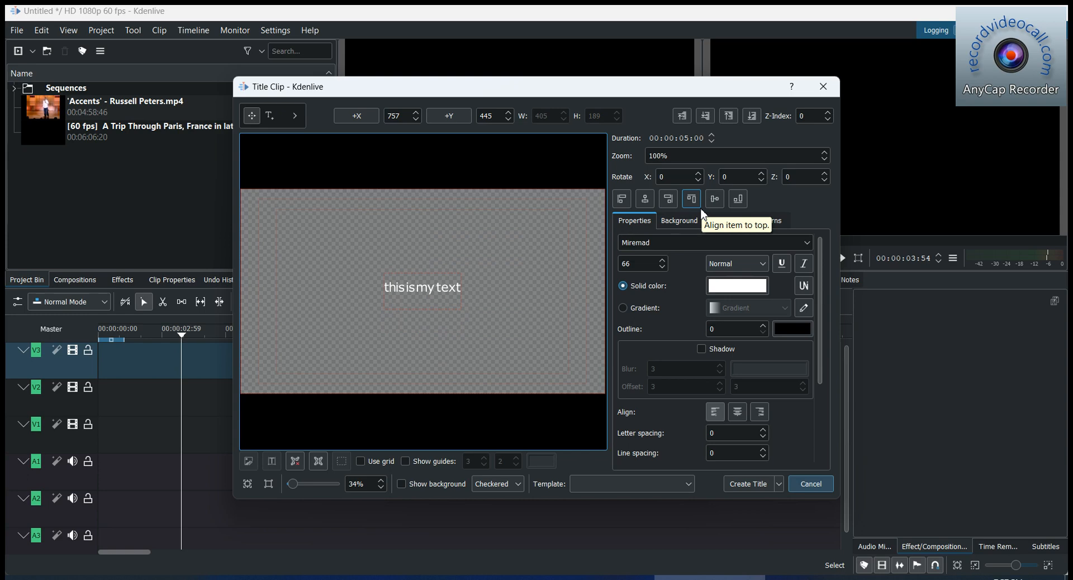
- Set the font size of the whole title text to 93
{"action": "triple_click", "coordinate": [449, 284]}
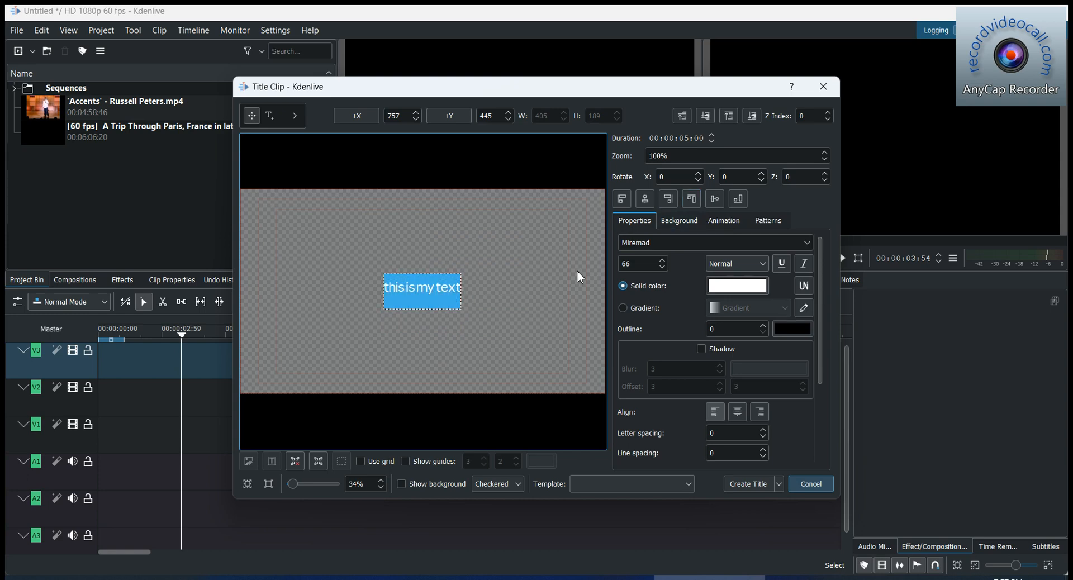
{"action": "left_click", "coordinate": [640, 270]}
{"action": "scroll", "coordinate": [642, 270], "scroll_direction": "up", "scroll_amount": 15}
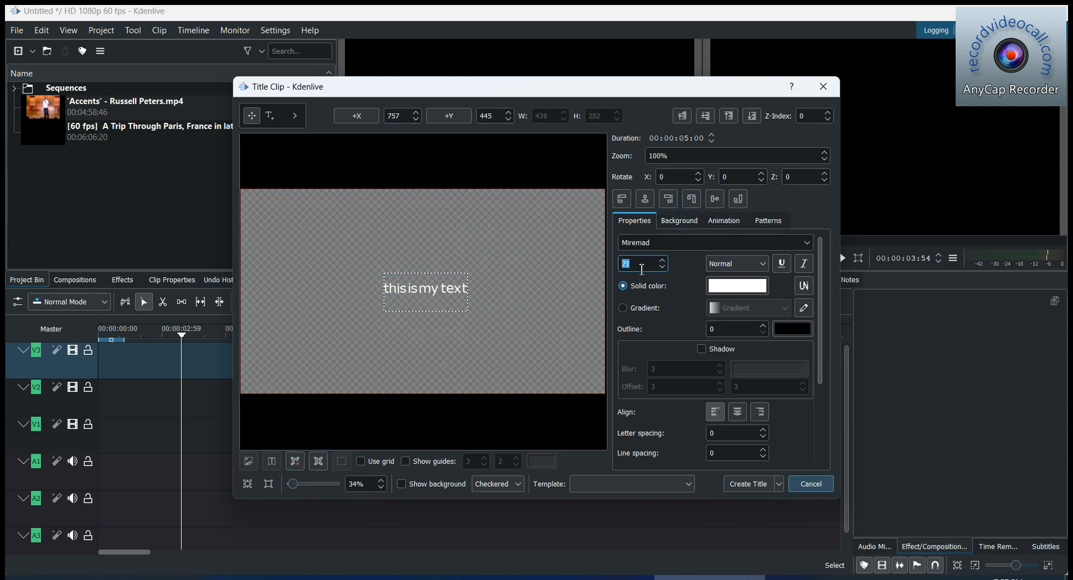
{"action": "scroll", "coordinate": [642, 270], "scroll_direction": "up", "scroll_amount": 12}
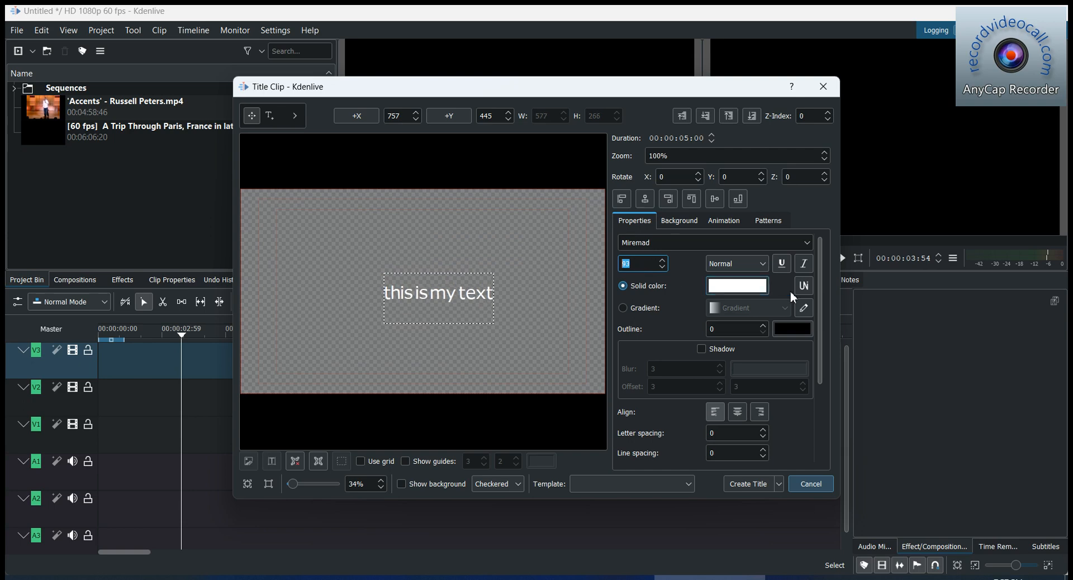
- Set the title text's alignment to center
{"action": "scroll", "coordinate": [818, 425], "scroll_direction": "down", "scroll_amount": 4}
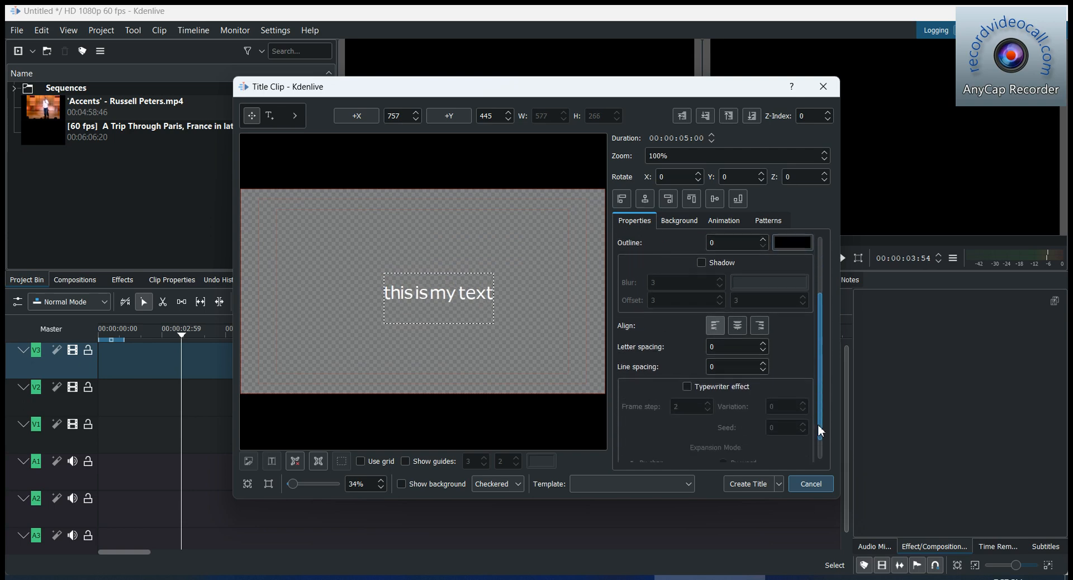
{"action": "double_click", "coordinate": [410, 293]}
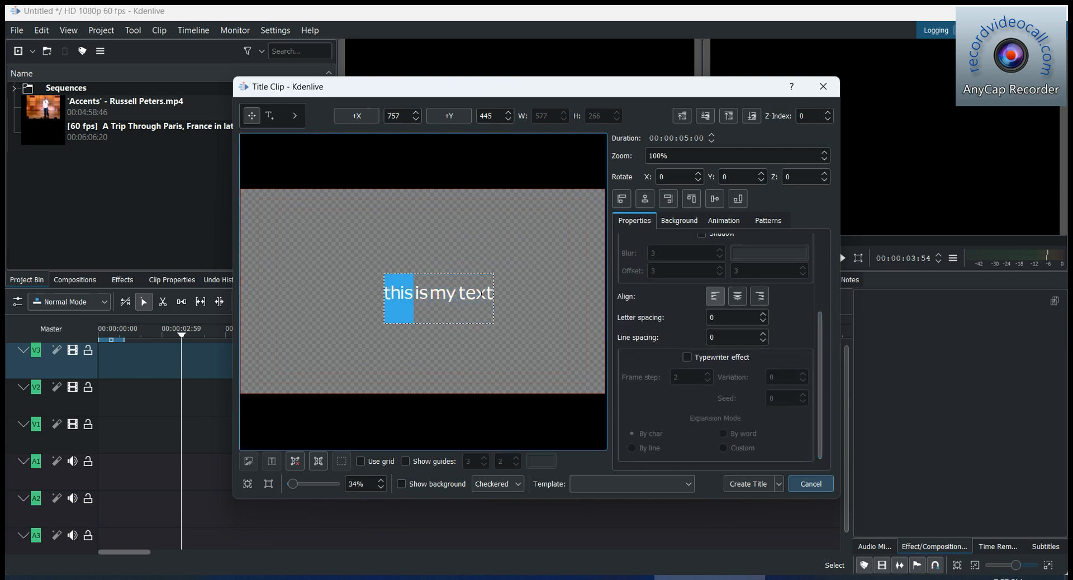
{"action": "left_click", "coordinate": [737, 298]}
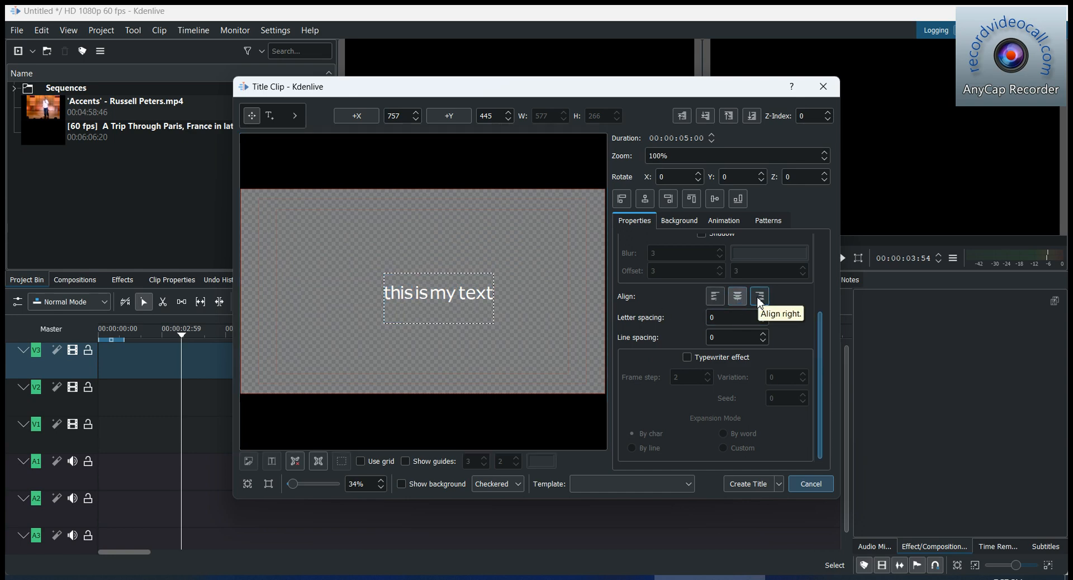
{"action": "left_click", "coordinate": [738, 299]}
- Set the title text's letter spacing to 5
{"action": "triple_click", "coordinate": [476, 299]}
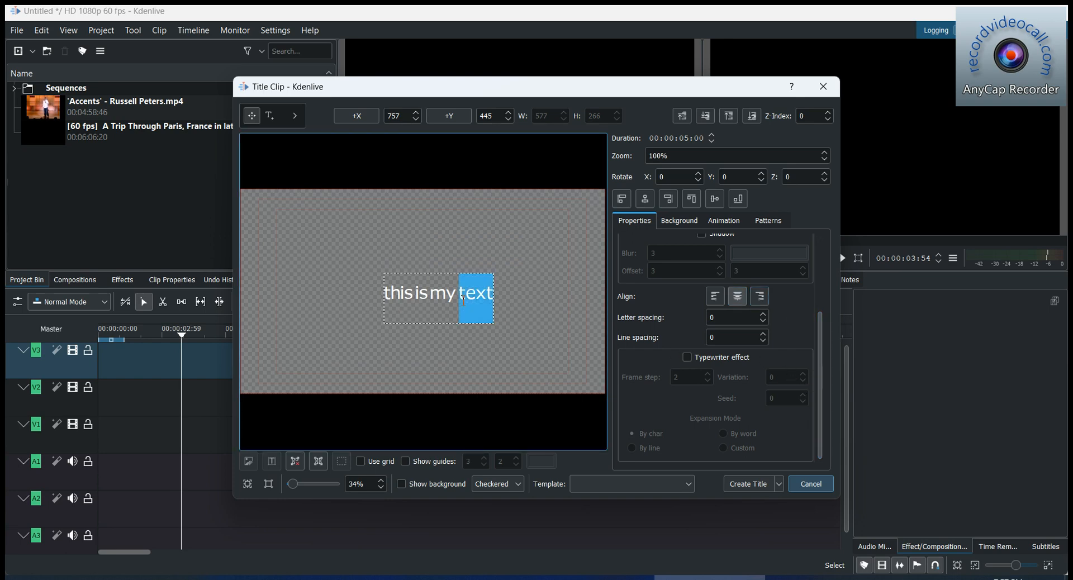
{"action": "left_click", "coordinate": [765, 315]}
{"action": "left_click", "coordinate": [765, 315]}
{"action": "left_click", "coordinate": [766, 315]}
{"action": "left_click", "coordinate": [765, 314]}
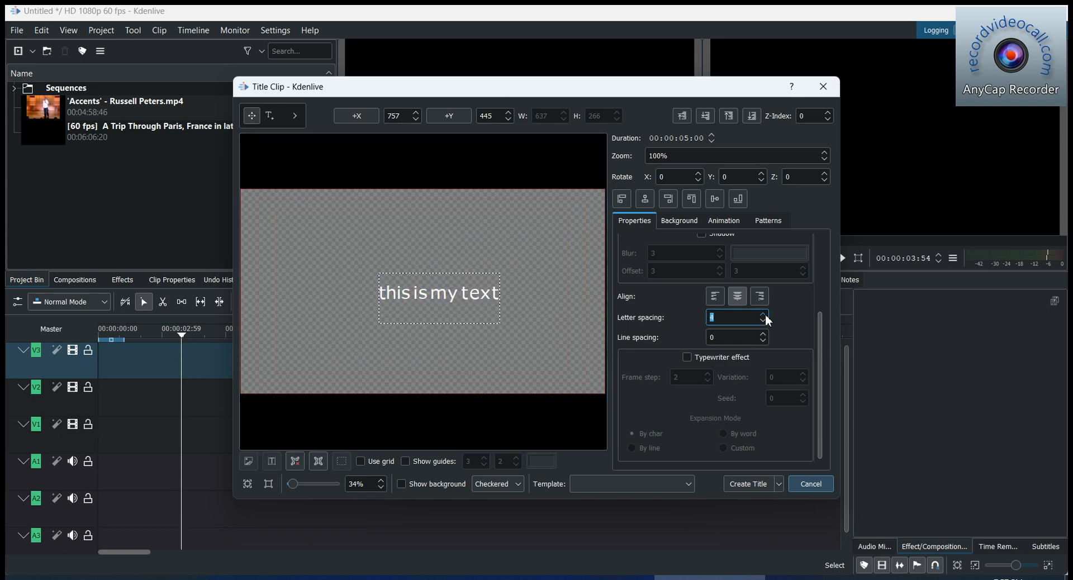
{"action": "left_click", "coordinate": [766, 315]}
{"action": "left_click", "coordinate": [765, 315]}
{"action": "left_click", "coordinate": [762, 320]}
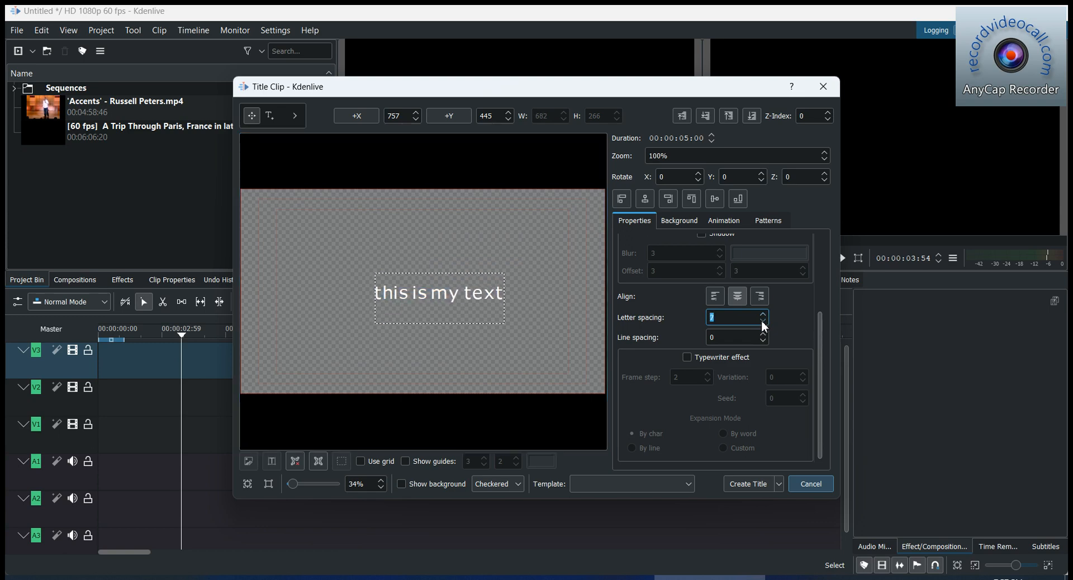
- Enable the Typewriter effect with a frame step of 6 and create the title clip
{"action": "left_click", "coordinate": [703, 358]}
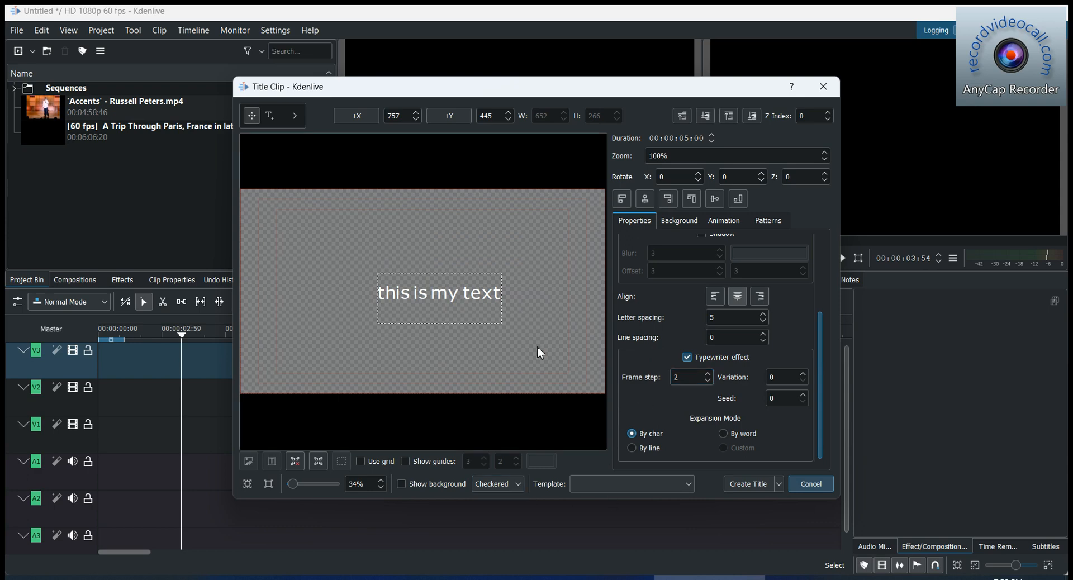
{"action": "double_click", "coordinate": [690, 379]}
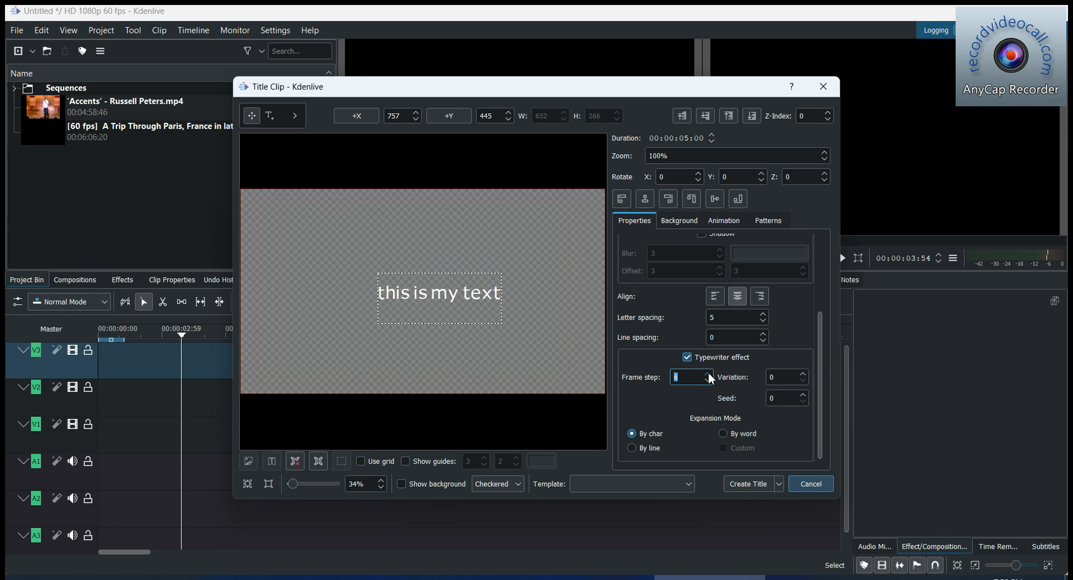
{"action": "left_click", "coordinate": [742, 485]}
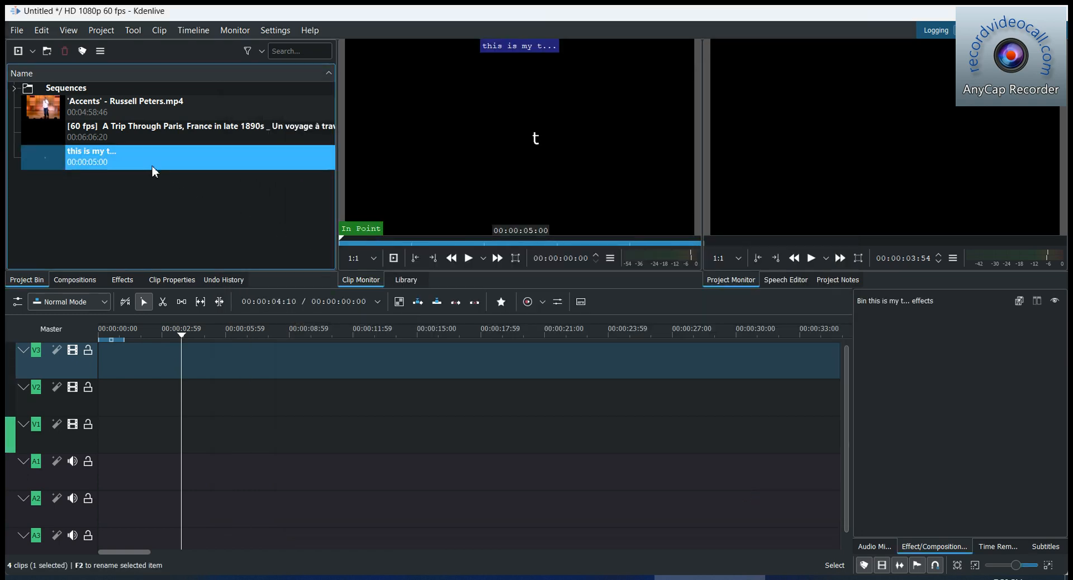
- Place the title clip at the start of track V2 and play it from the beginning to preview the typing effect
{"action": "left_click_drag", "start_coordinate": [151, 167], "coordinate": [104, 394]}
{"action": "left_click_drag", "start_coordinate": [128, 332], "coordinate": [91, 328]}
{"action": "key", "text": "space"}
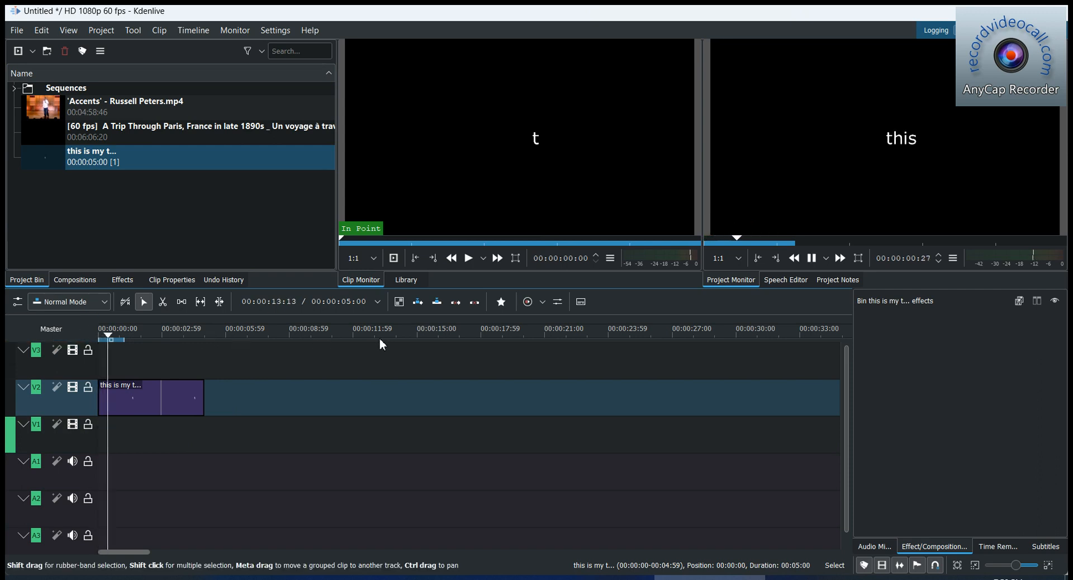
{"action": "key", "text": "space"}
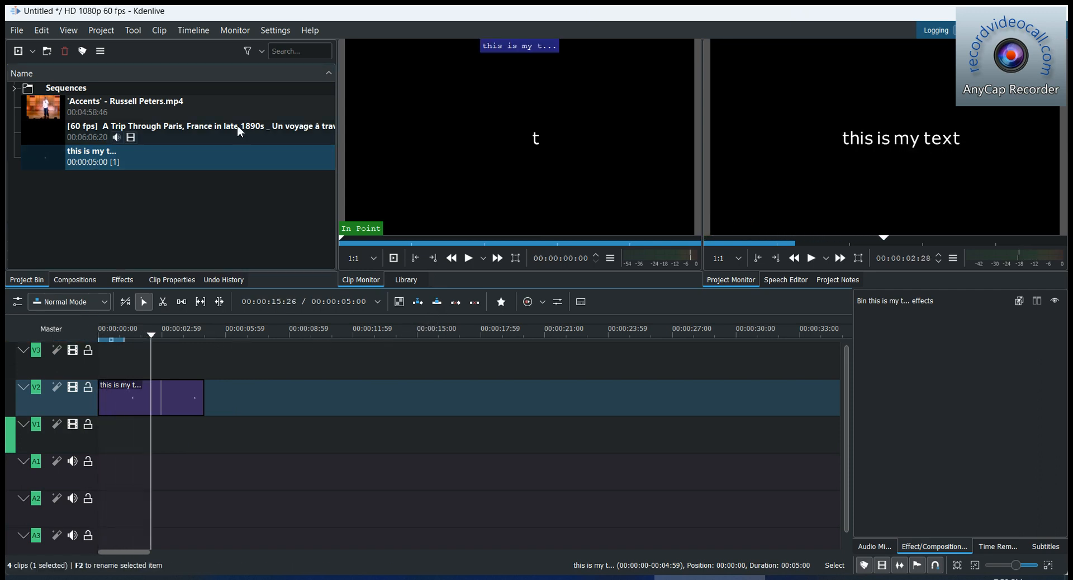
- Open the "this is my t..." title clip from the project bin for editing
{"action": "right_click", "coordinate": [135, 394]}
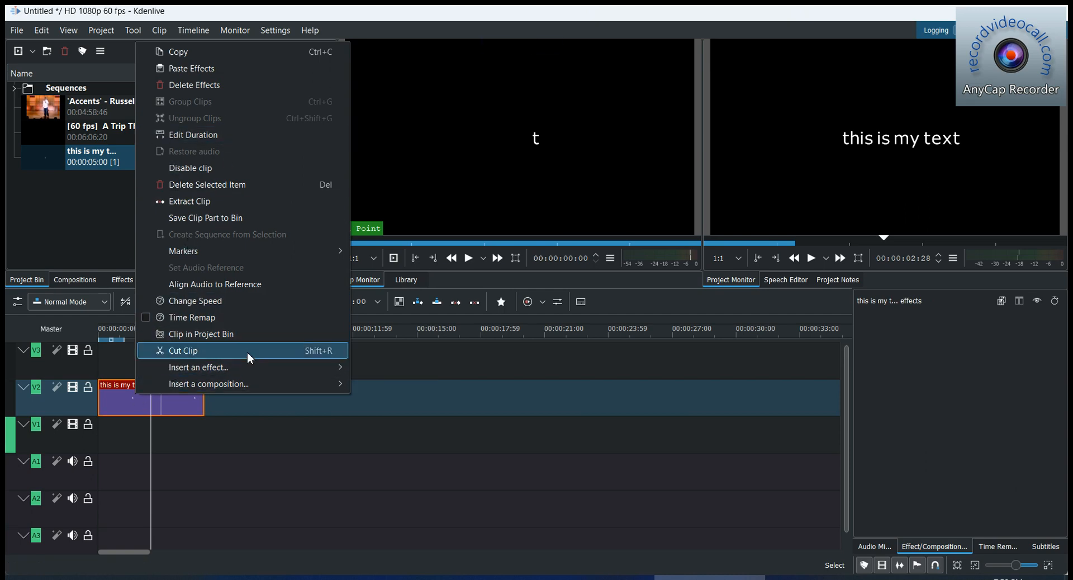
{"action": "left_click", "coordinate": [72, 164]}
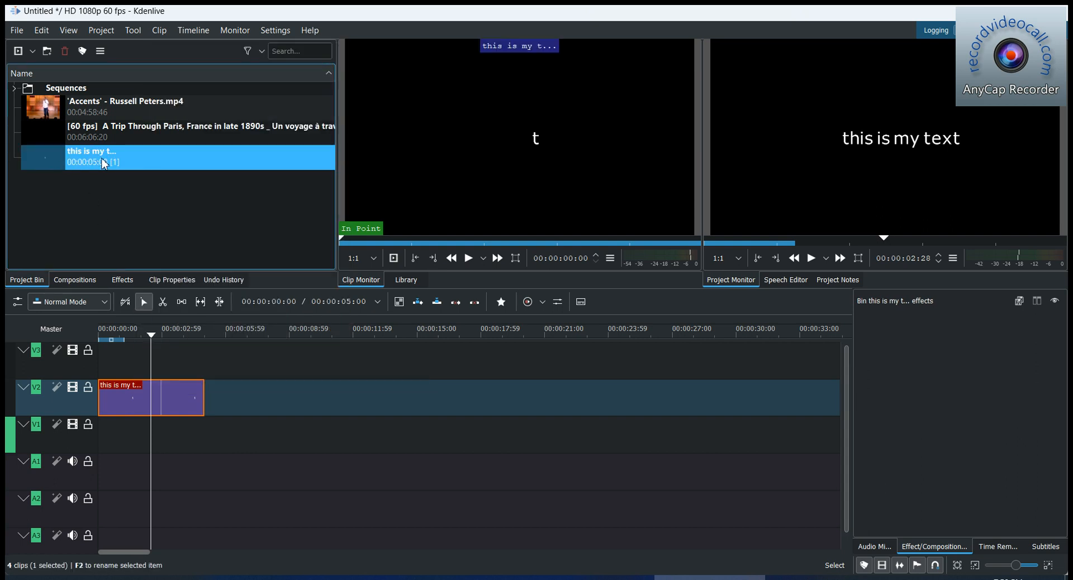
{"action": "right_click", "coordinate": [60, 156]}
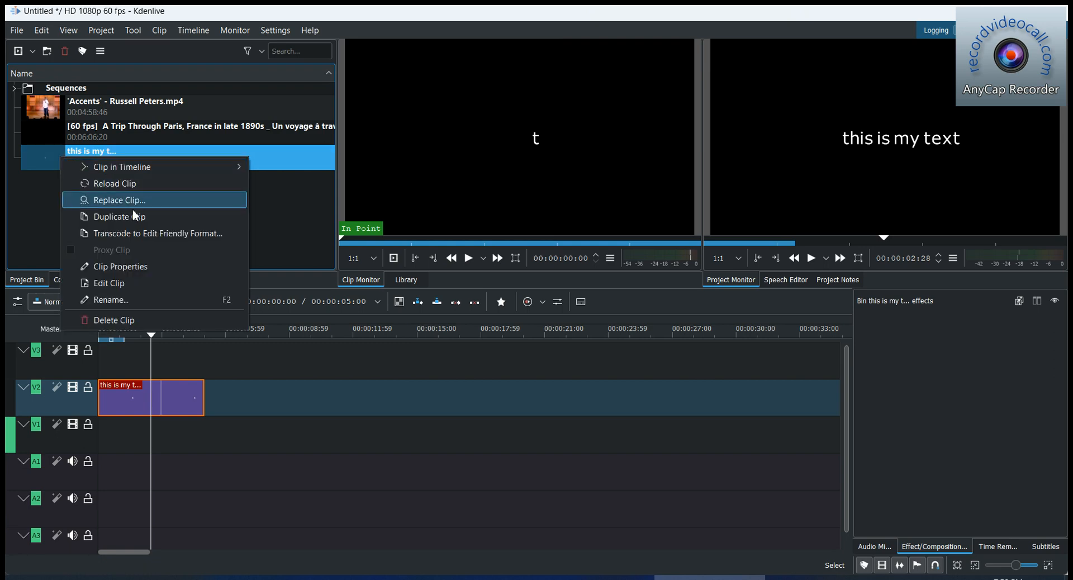
{"action": "left_click", "coordinate": [133, 285]}
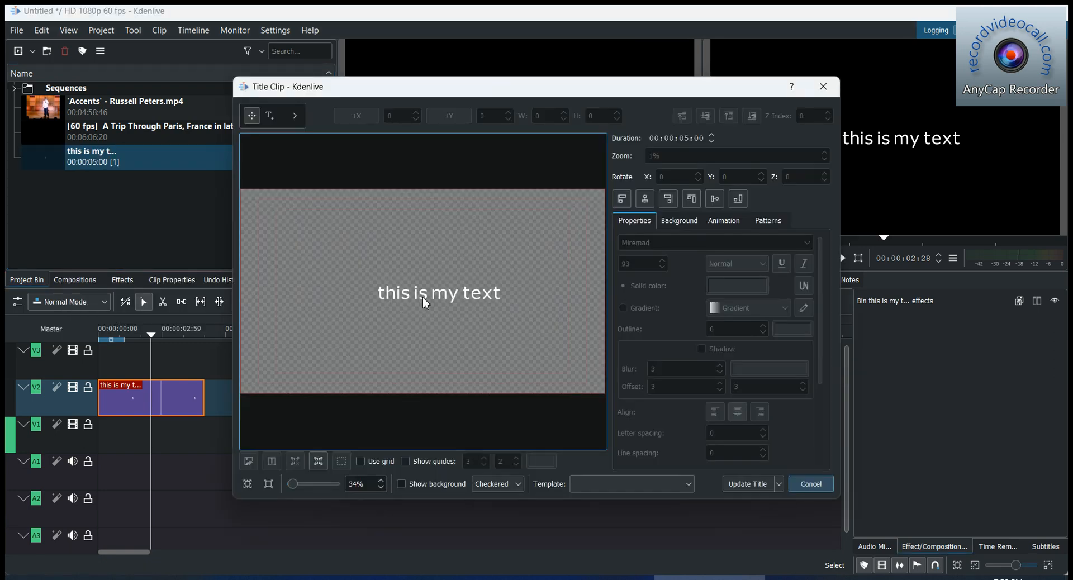
- Set the title text's Typewriter effect to expand by word with a frame step of 5
{"action": "left_click", "coordinate": [422, 297]}
{"action": "double_click", "coordinate": [425, 298]}
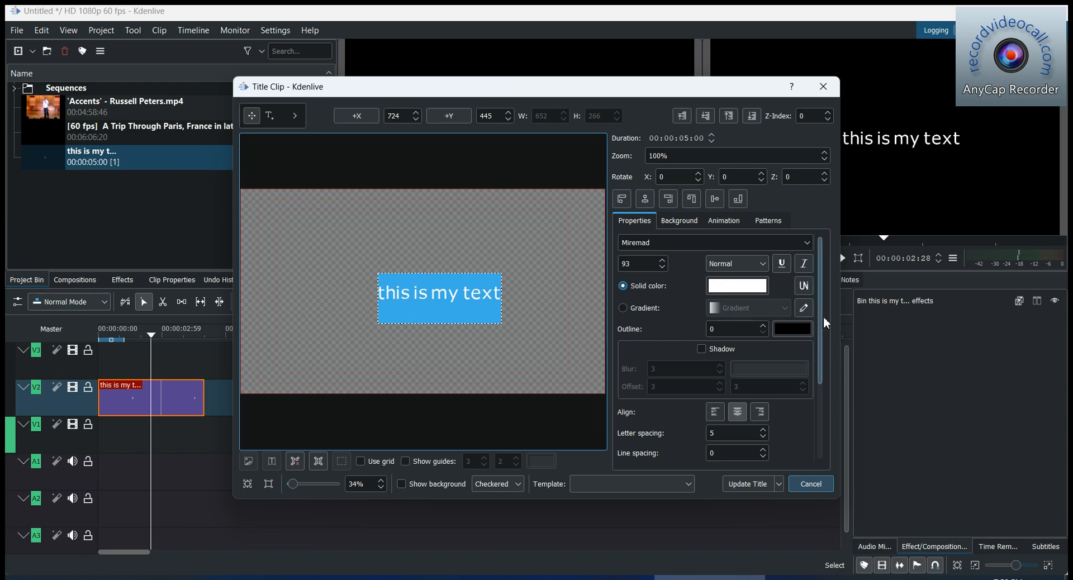
{"action": "left_click_drag", "start_coordinate": [825, 316], "coordinate": [827, 401]}
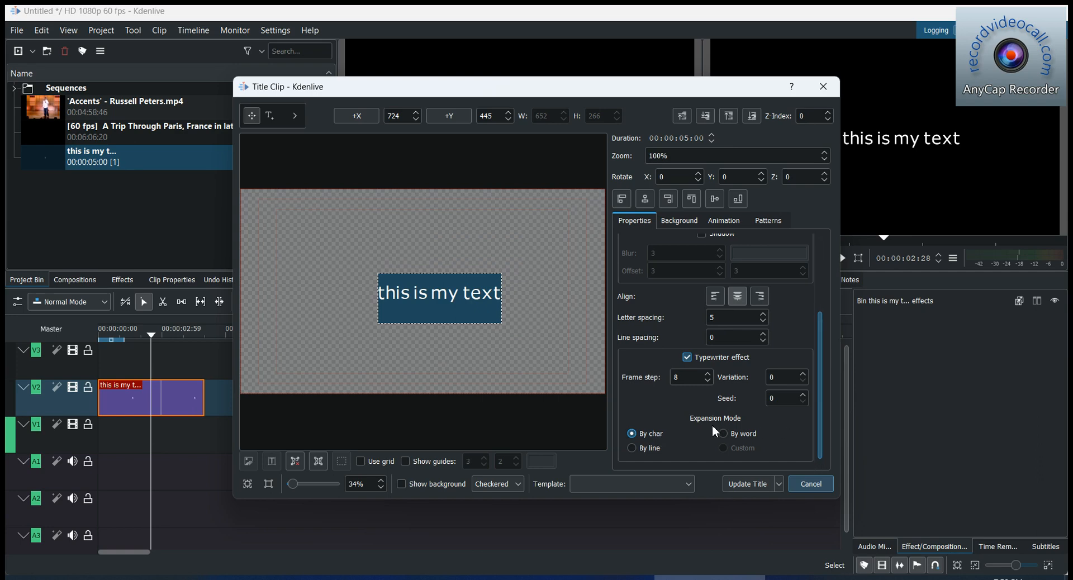
{"action": "left_click", "coordinate": [728, 435]}
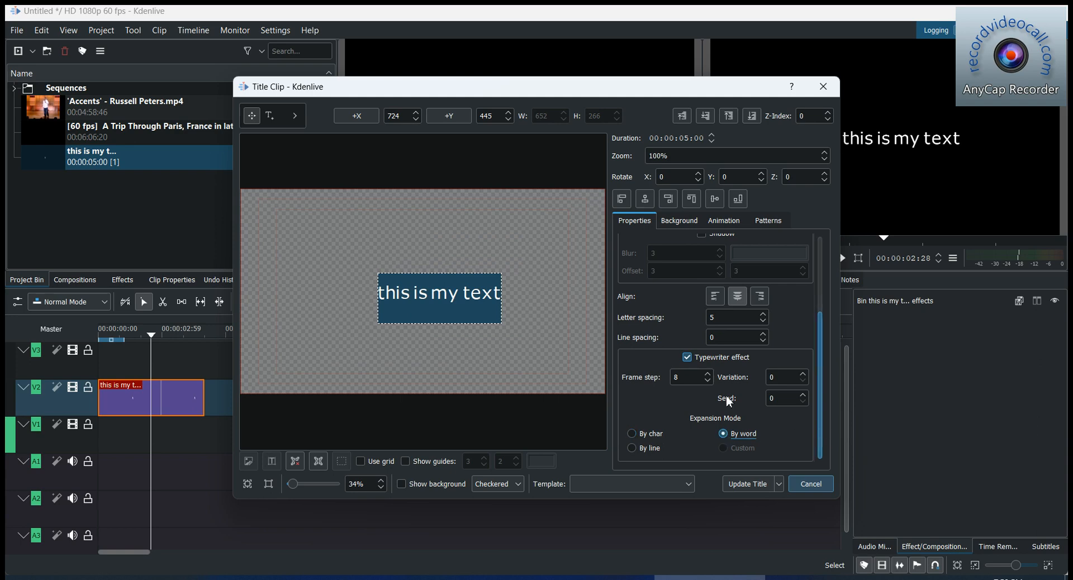
{"action": "left_click", "coordinate": [710, 381]}
{"action": "left_click", "coordinate": [710, 381]}
{"action": "left_click", "coordinate": [710, 381]}
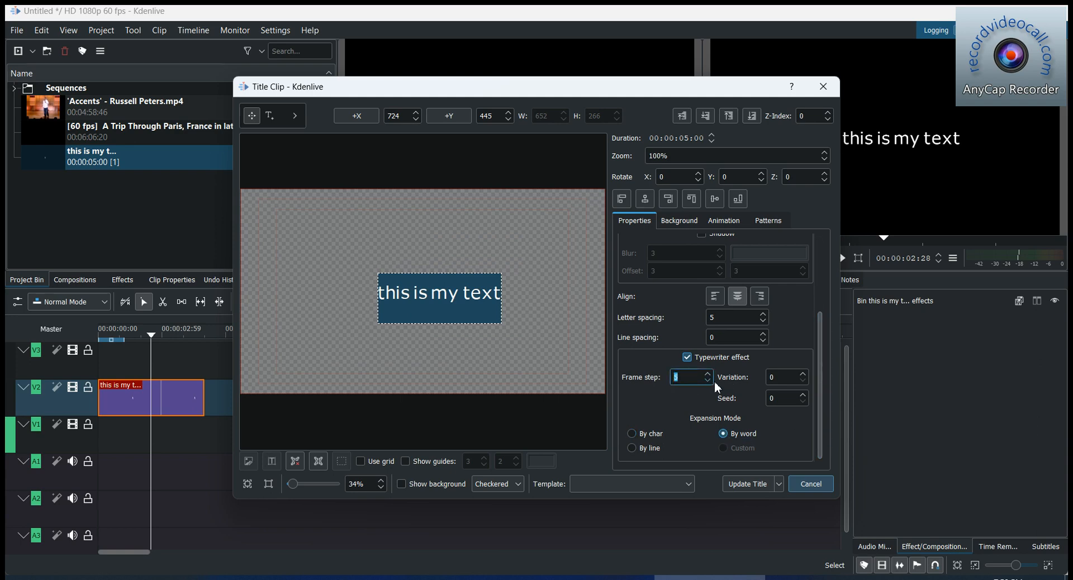
{"action": "left_click", "coordinate": [714, 382]}
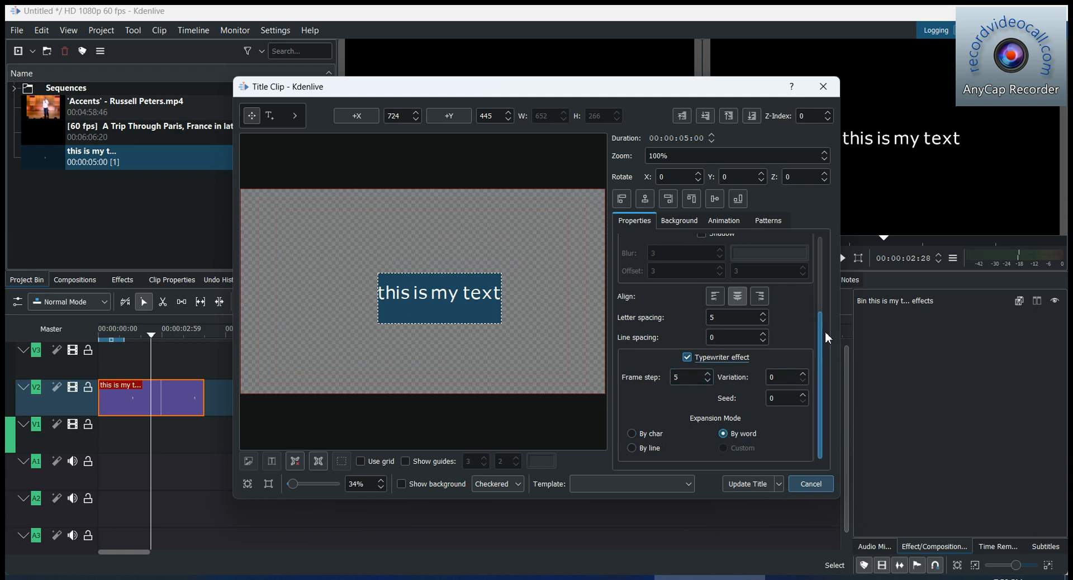
- Move the title text slightly left and up on the canvas, to about X 622 and Y 430
{"action": "scroll", "coordinate": [819, 331], "scroll_direction": "up", "scroll_amount": 3}
{"action": "scroll", "coordinate": [817, 316], "scroll_direction": "up", "scroll_amount": 1}
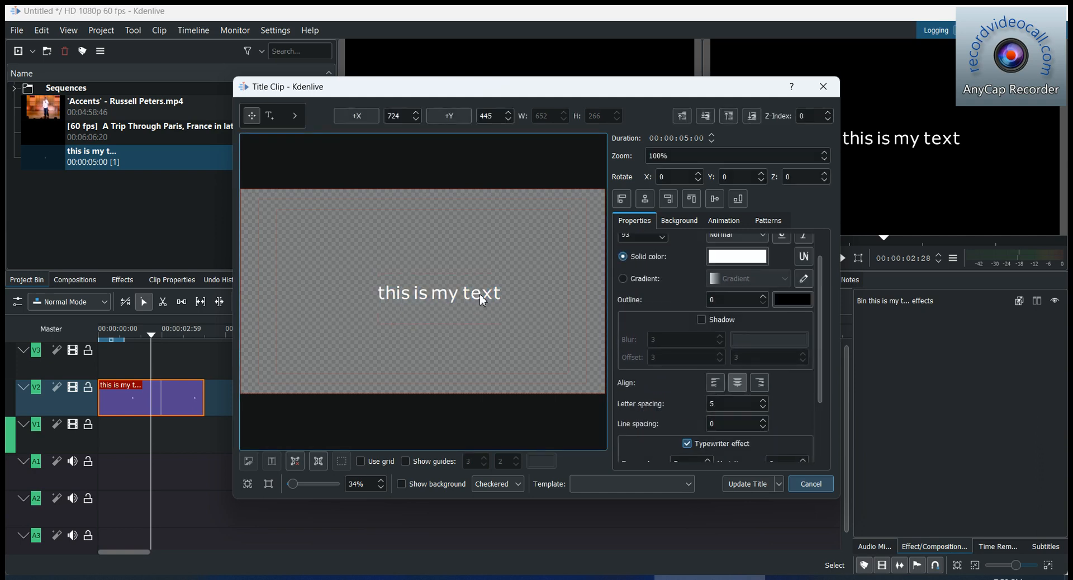
{"action": "left_click_drag", "start_coordinate": [481, 292], "coordinate": [456, 291]}
{"action": "double_click", "coordinate": [456, 291]}
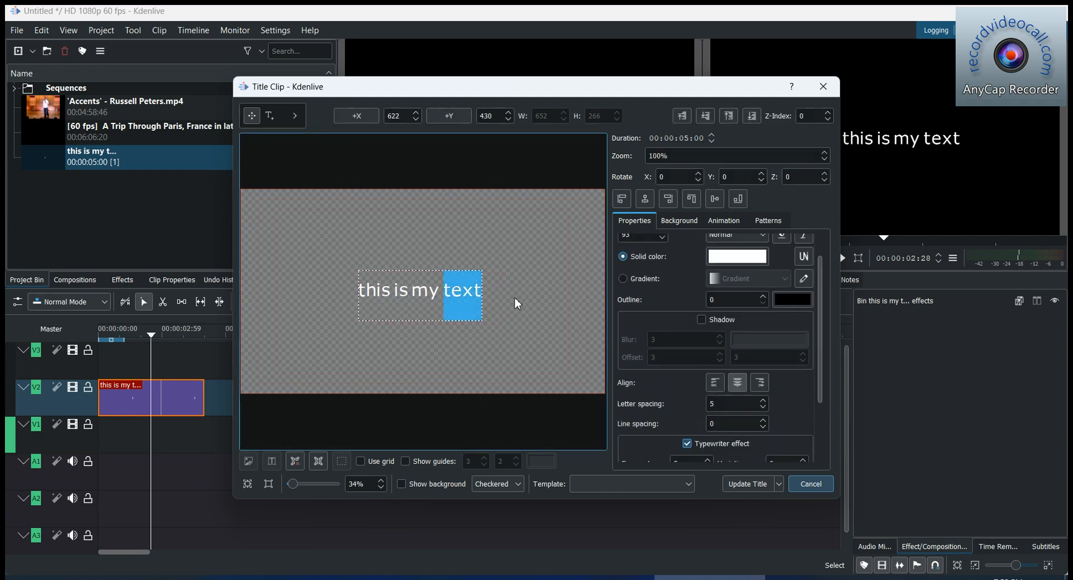
{"action": "triple_click", "coordinate": [428, 294]}
- Try a title background opacity of 162, and lower it to 100
{"action": "left_click", "coordinate": [681, 222]}
{"action": "left_click", "coordinate": [544, 291]}
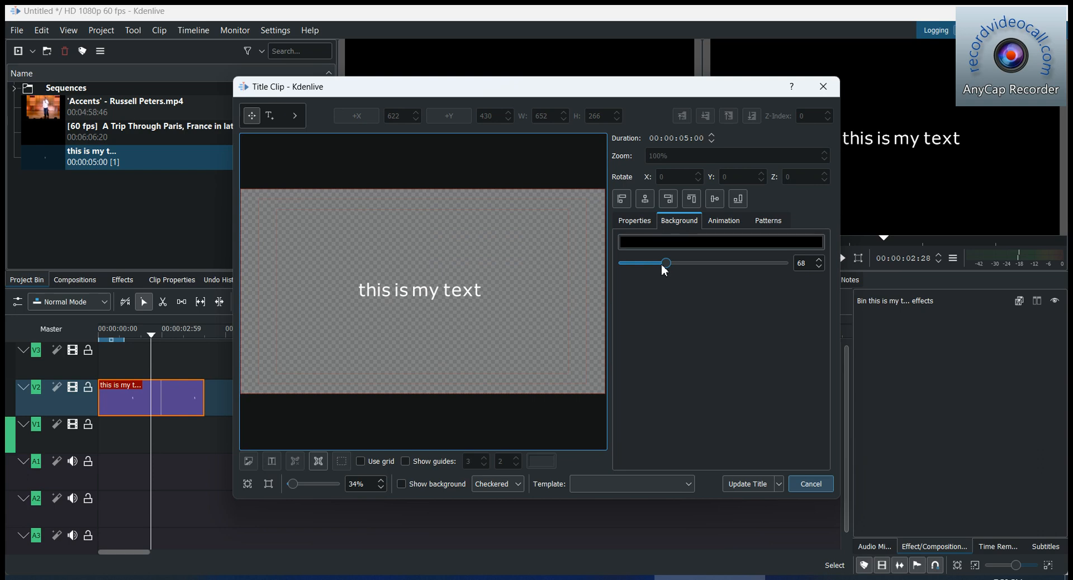
{"action": "left_click_drag", "start_coordinate": [671, 260], "coordinate": [728, 256]}
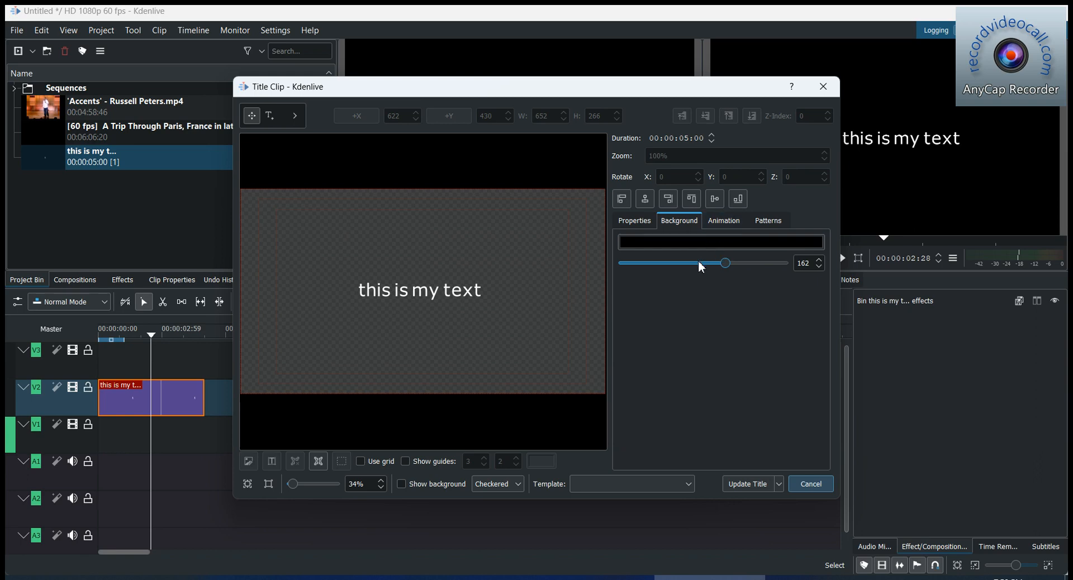
{"action": "left_click_drag", "start_coordinate": [723, 267], "coordinate": [689, 260]}
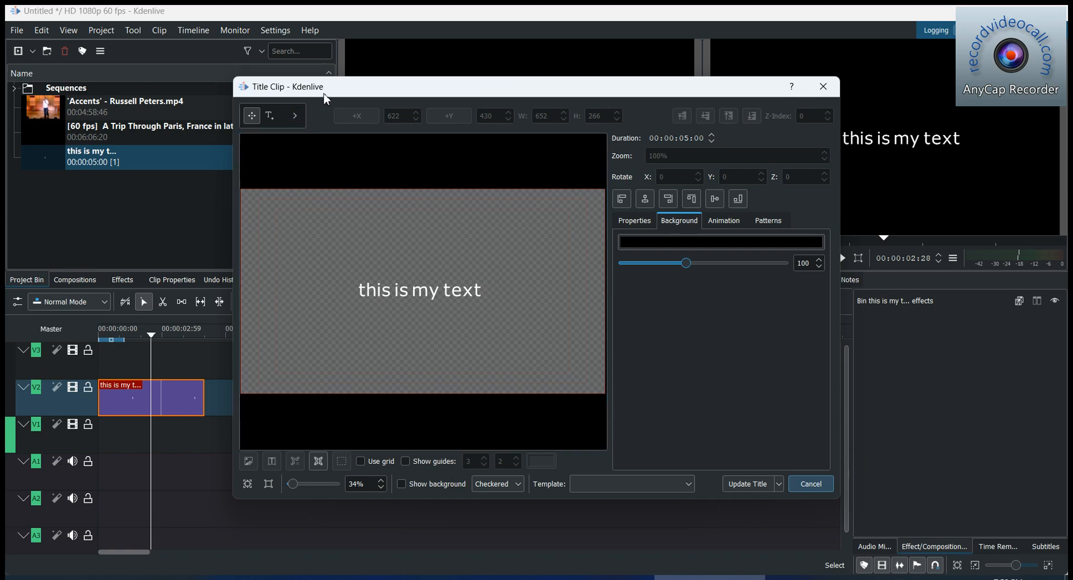
- Draw a black rectangle about 1120 by 311 around the title text and lower it behind the text
{"action": "left_click", "coordinate": [294, 116]}
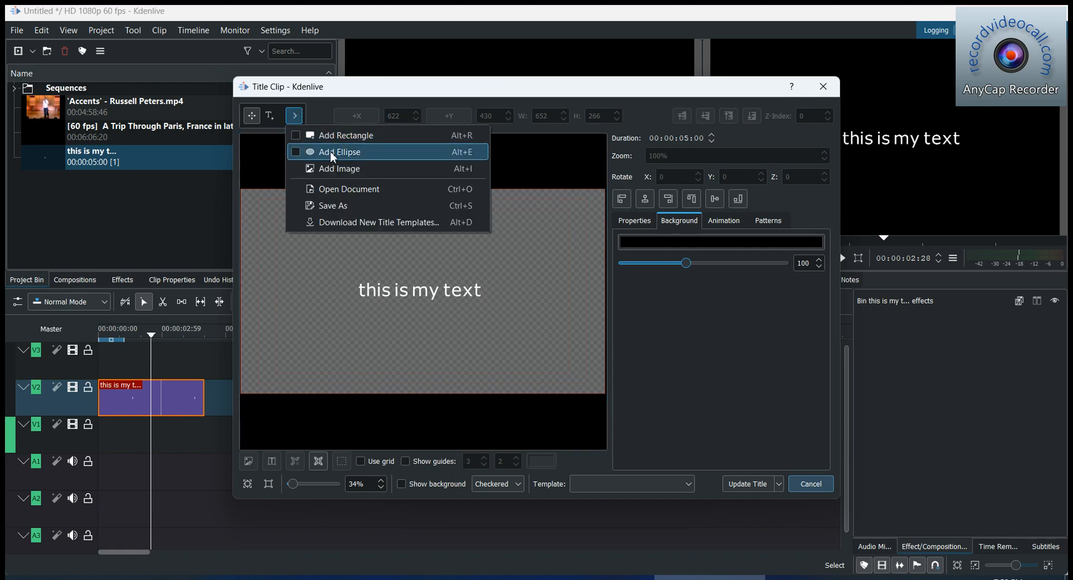
{"action": "left_click", "coordinate": [342, 139]}
{"action": "left_click_drag", "start_coordinate": [526, 257], "coordinate": [312, 316]}
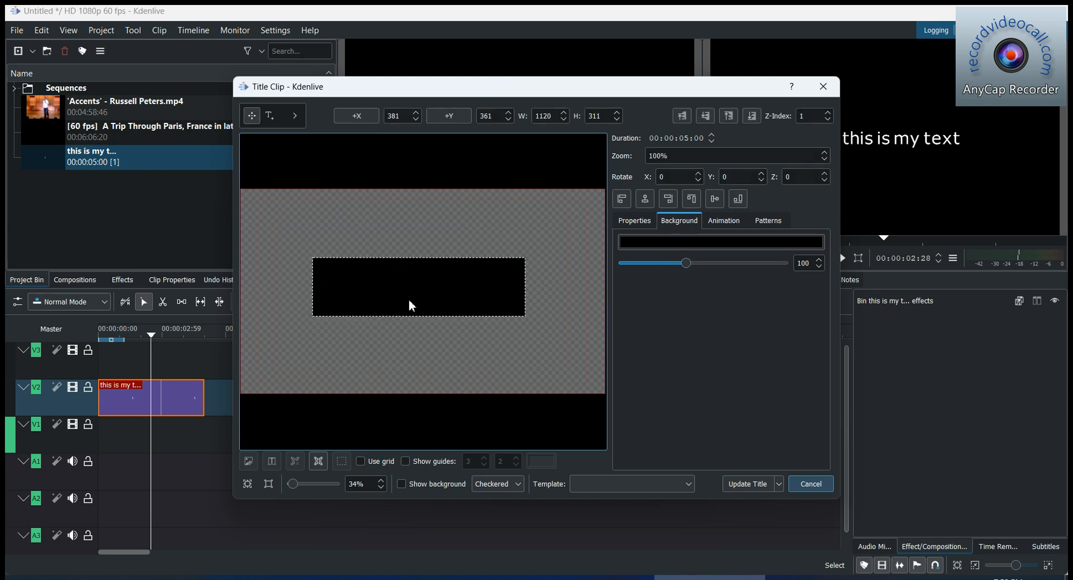
{"action": "left_click", "coordinate": [708, 118]}
{"action": "left_click", "coordinate": [562, 314]}
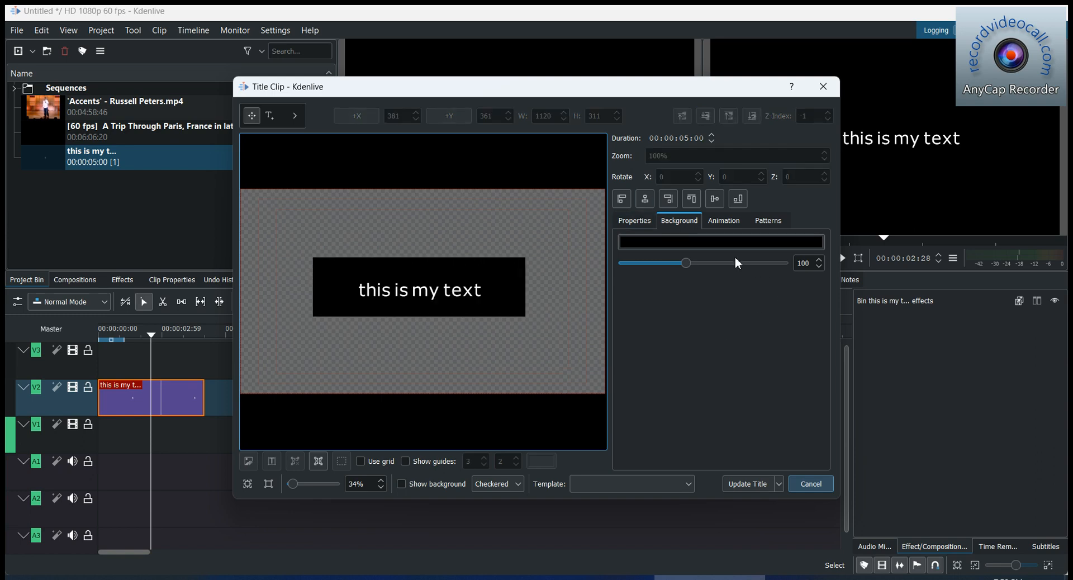
- Set the title's background opacity to 44 and update the title clip
{"action": "left_click_drag", "start_coordinate": [685, 261], "coordinate": [650, 260]}
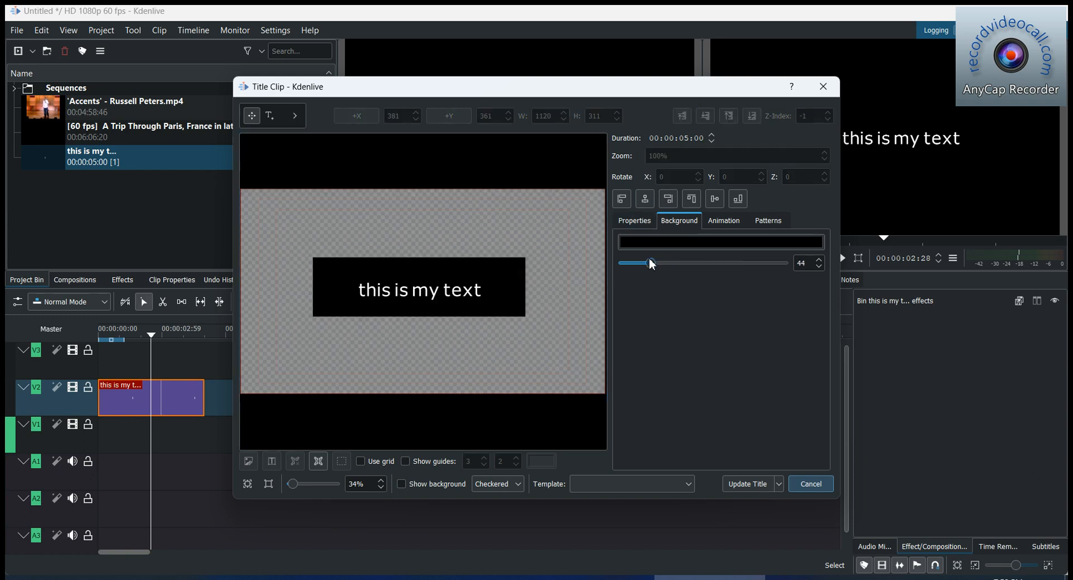
{"action": "left_click", "coordinate": [743, 484]}
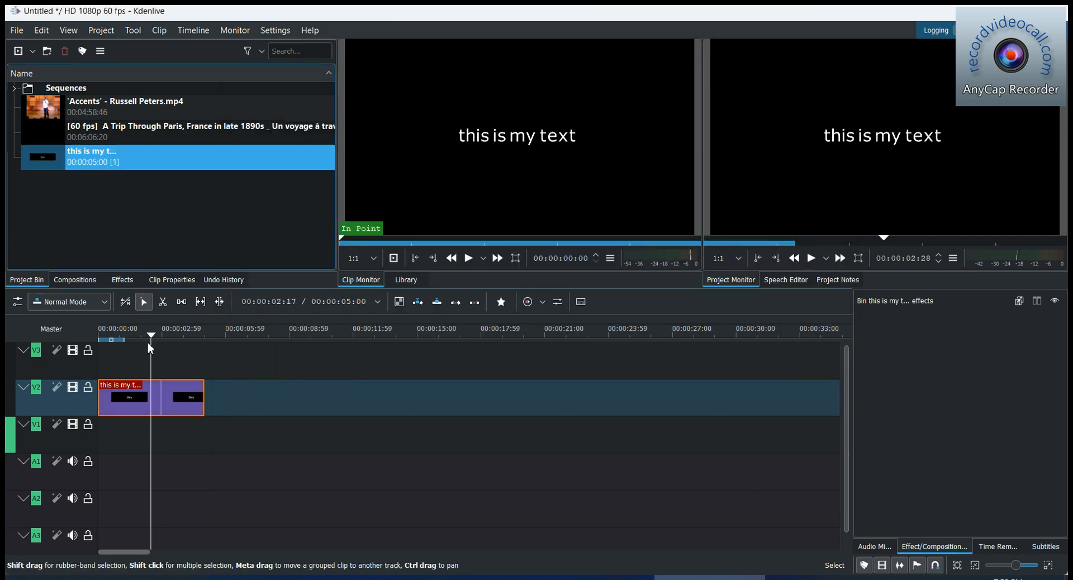
- Preview the title over the Paris clip placed at the start of track V1, and delete the Paris clip from the timeline
{"action": "left_click_drag", "start_coordinate": [149, 338], "coordinate": [75, 344]}
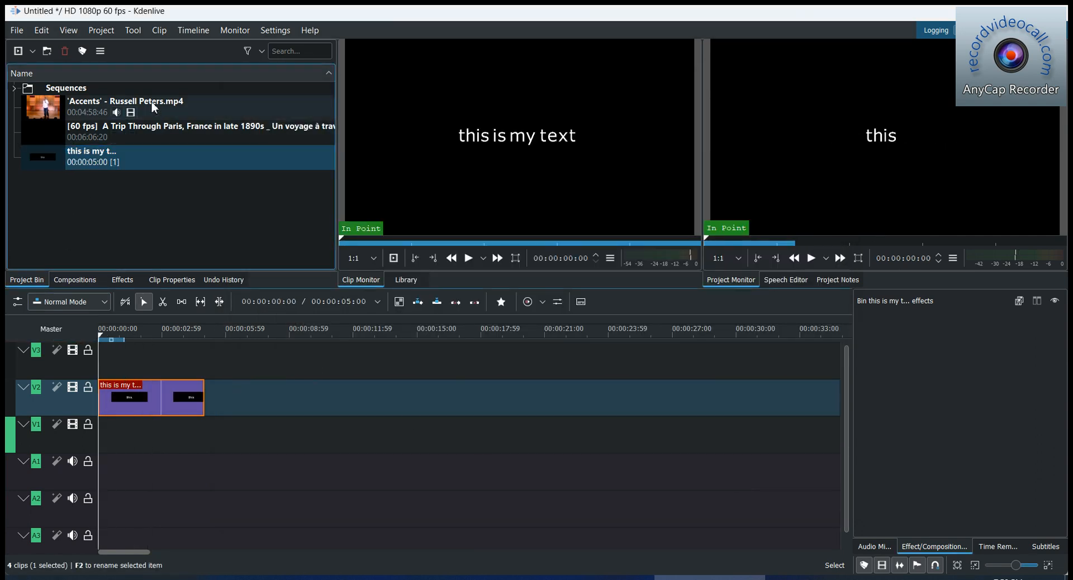
{"action": "left_click_drag", "start_coordinate": [190, 131], "coordinate": [181, 425]}
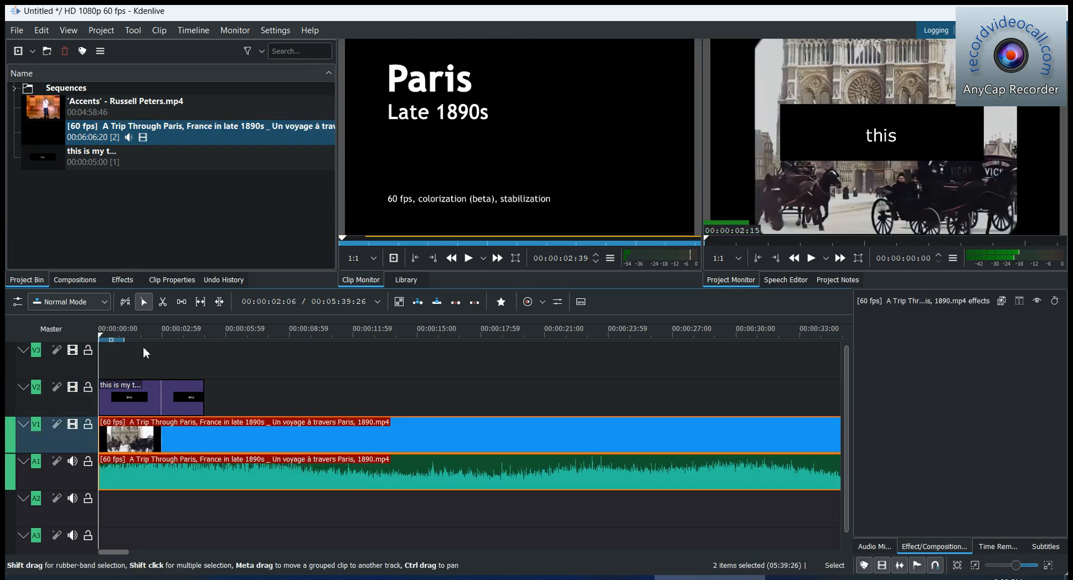
{"action": "key", "text": "space"}
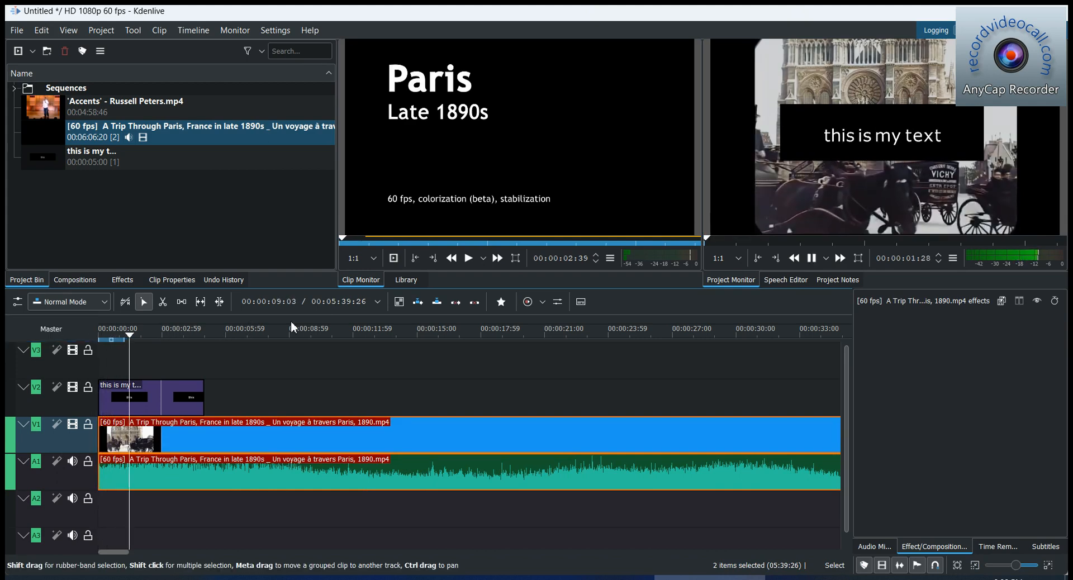
{"action": "key", "text": "space"}
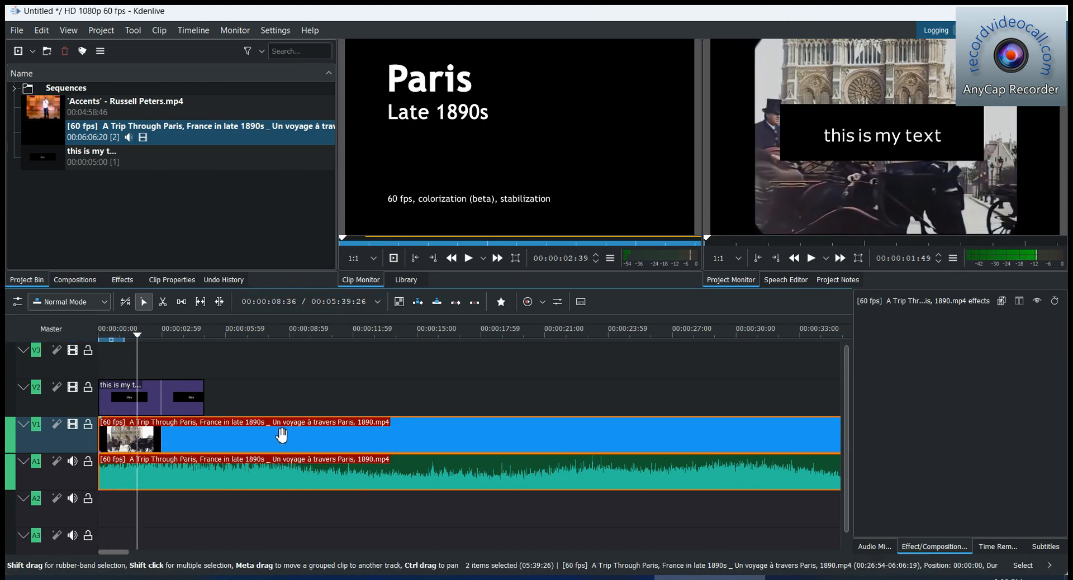
{"action": "key", "text": "Delete"}
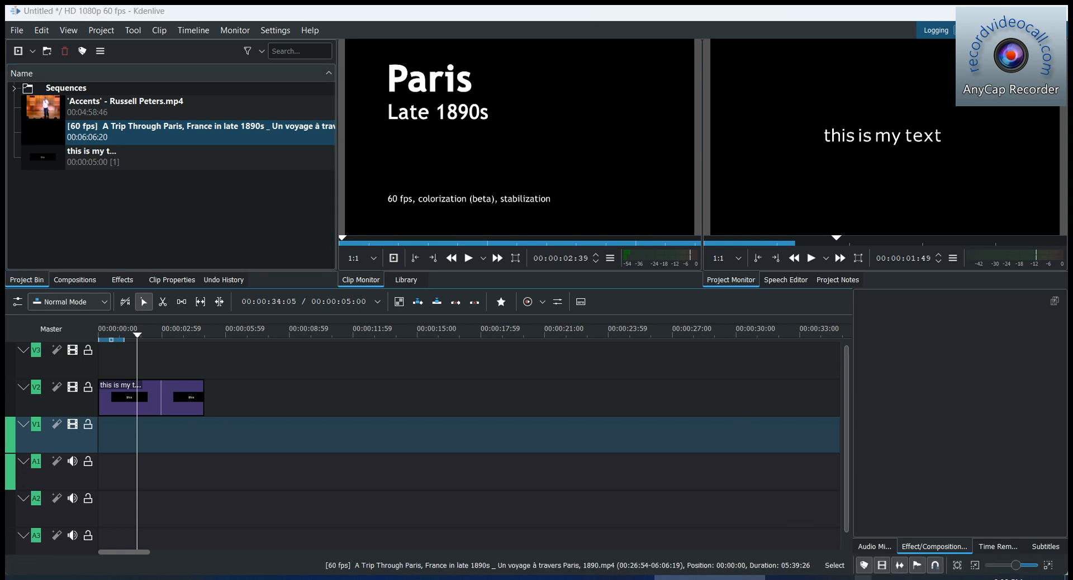
{"action": "left_click", "coordinate": [863, 578]}
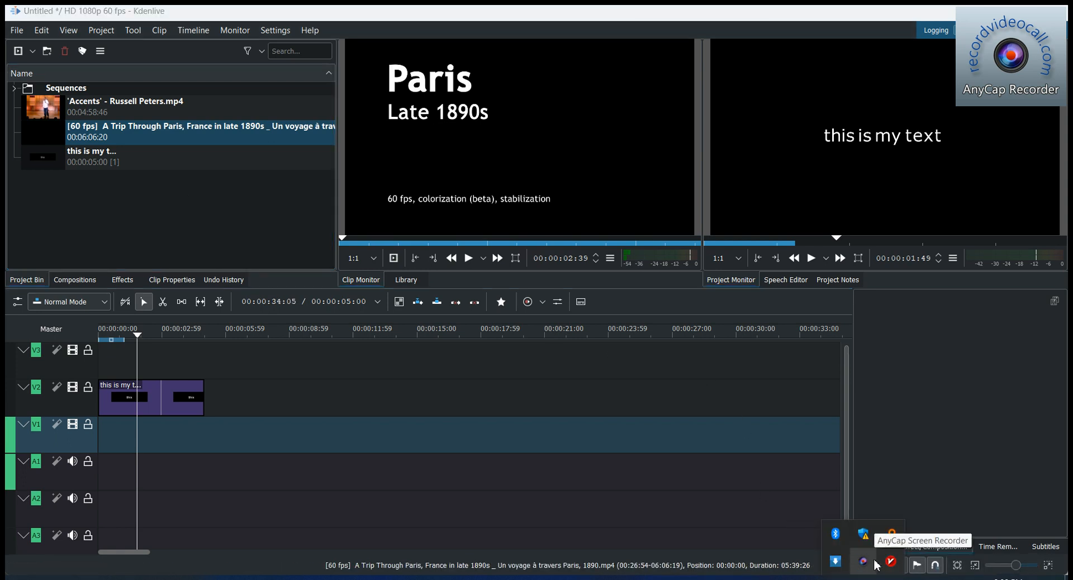
{"action": "left_click", "coordinate": [694, 483]}
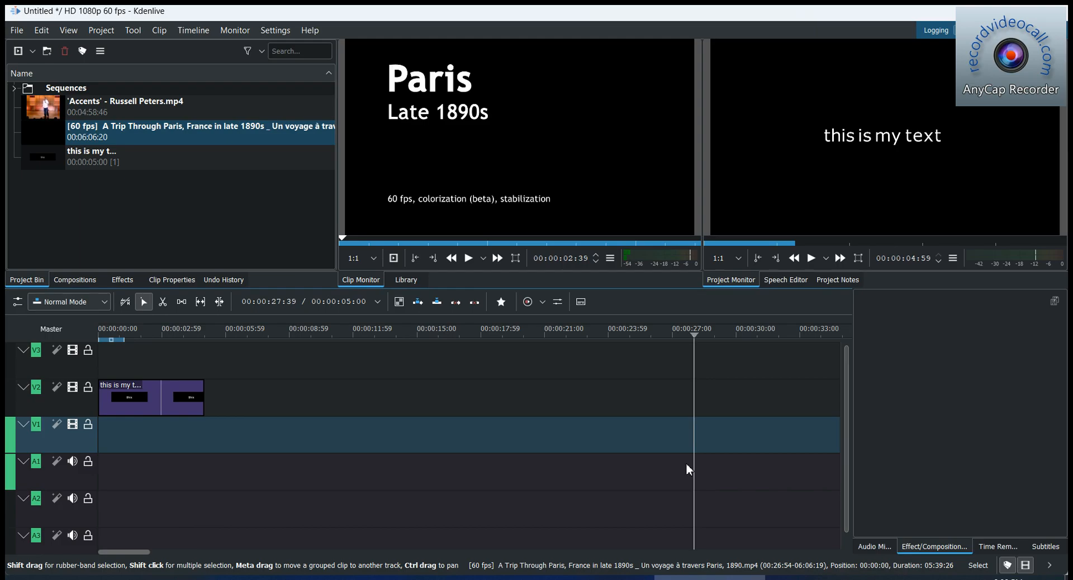
{"action": "key", "text": "F11"}
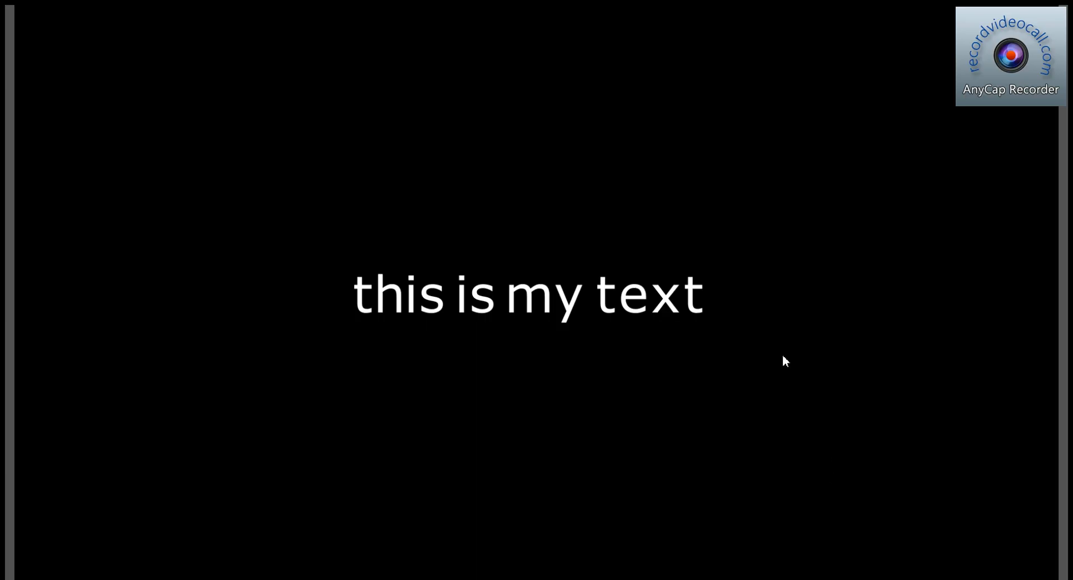
{"action": "key", "text": "Escape"}
{"action": "left_click", "coordinate": [867, 578]}
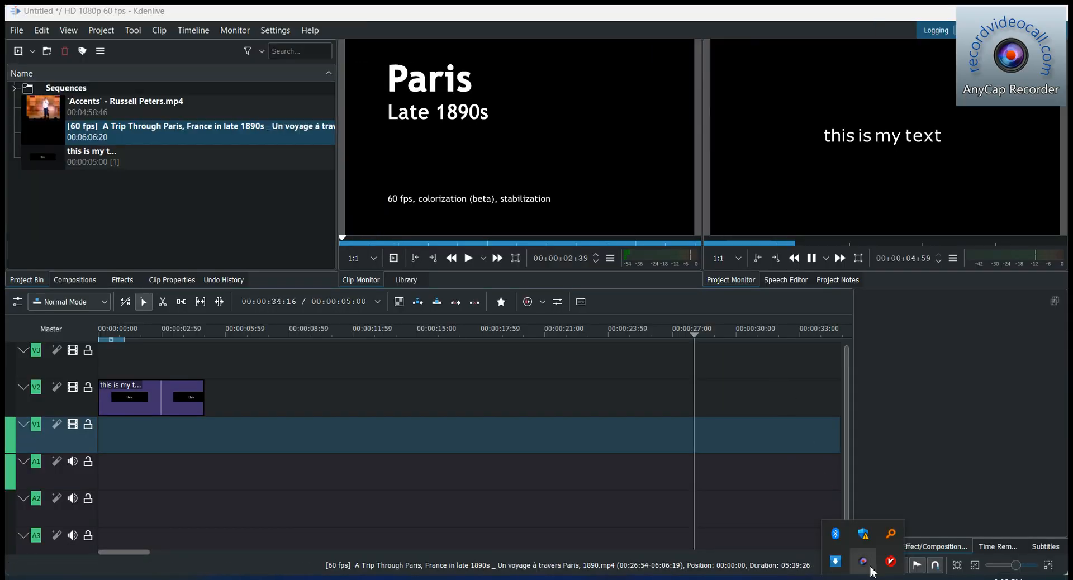